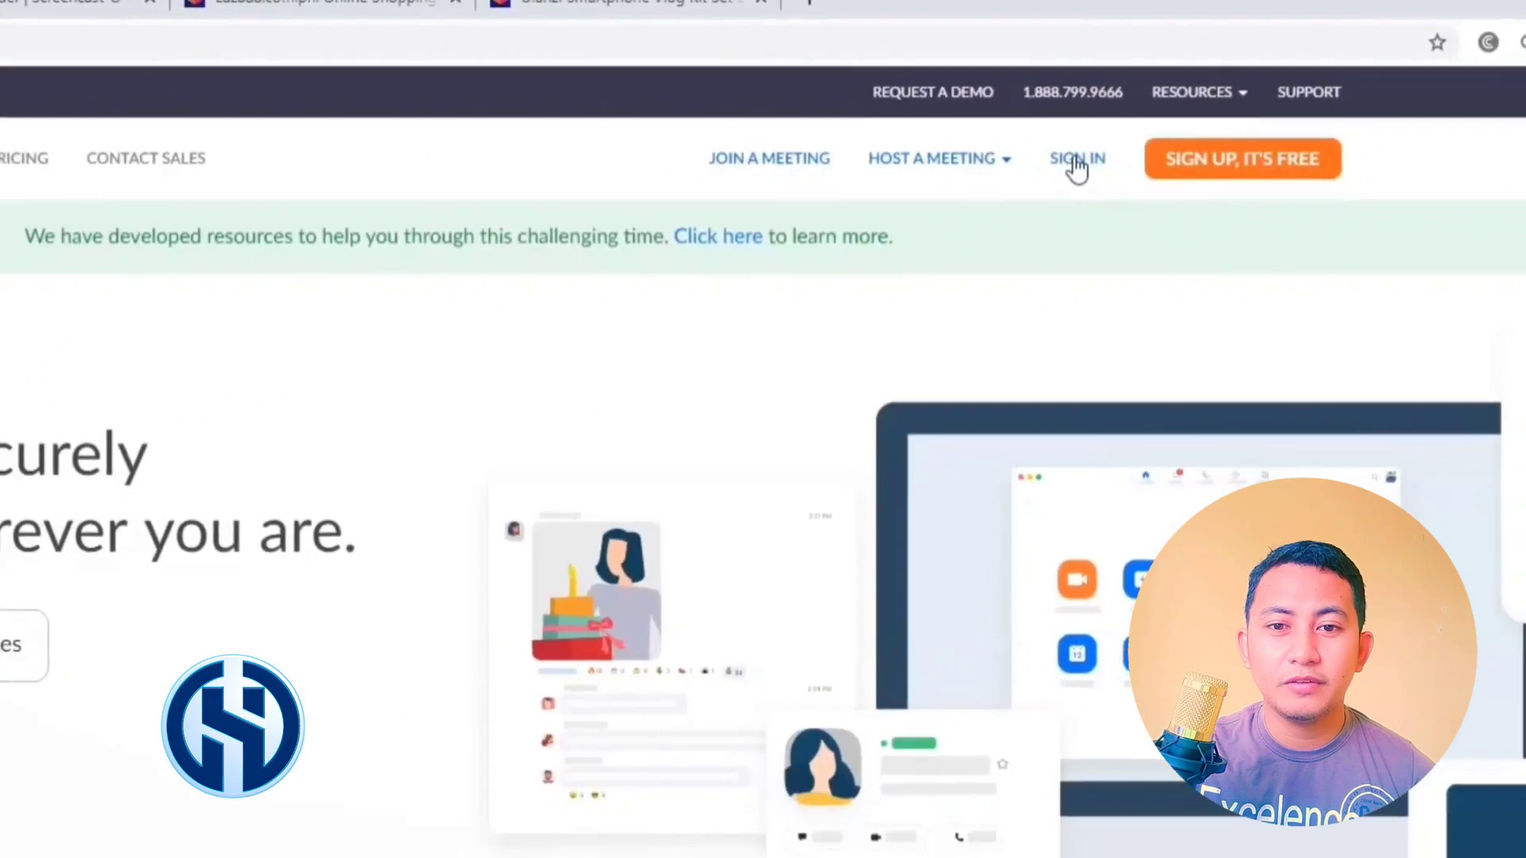
Step: Sign in to the Zoom portal using Sign in with Google and the chosen Google account
left_click(1077, 167)
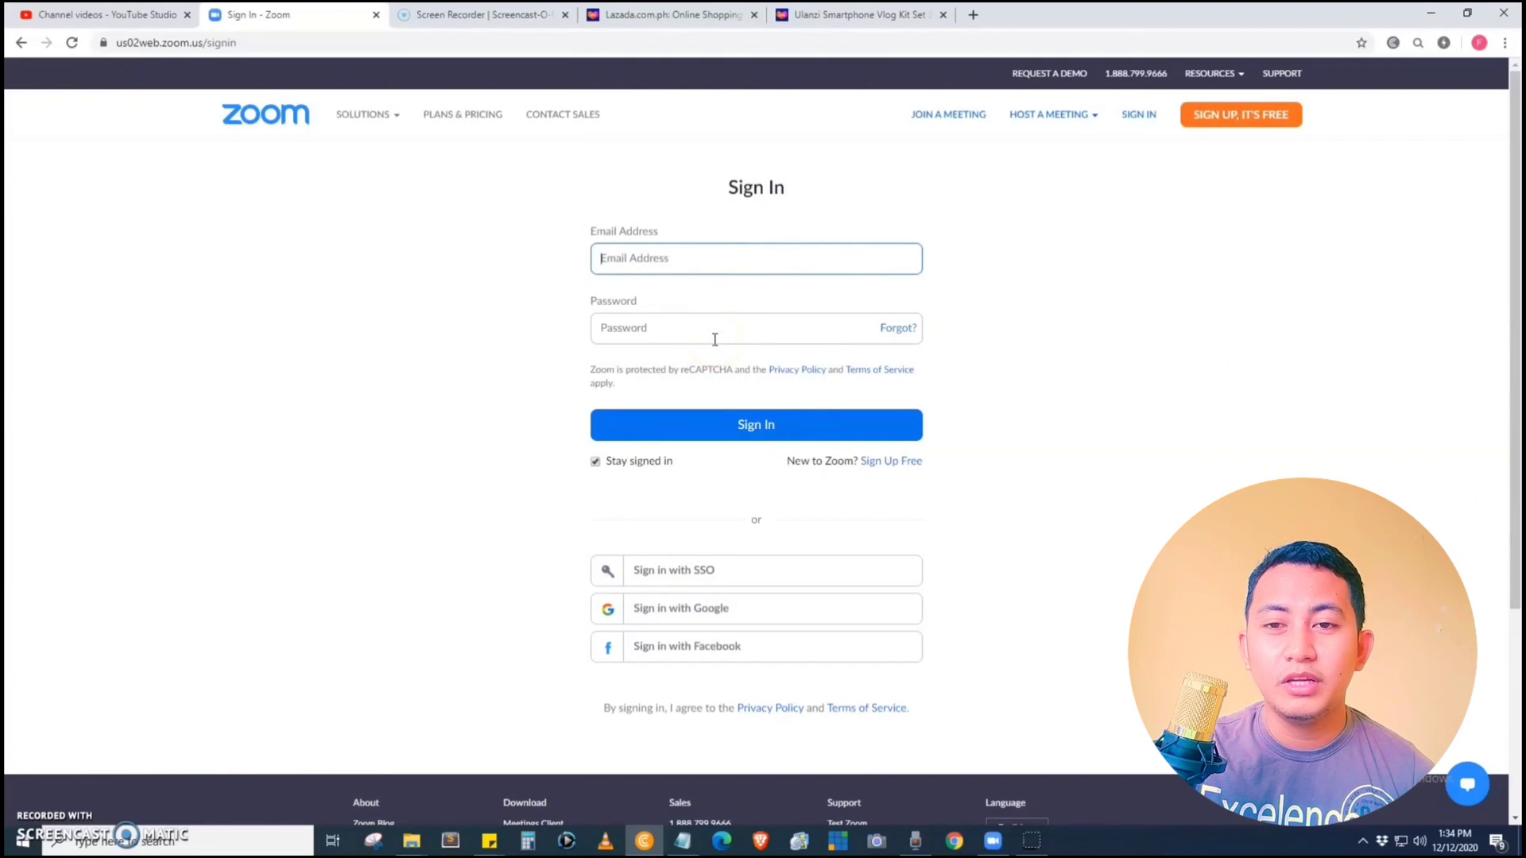
scroll(1001, 366, "down", 2)
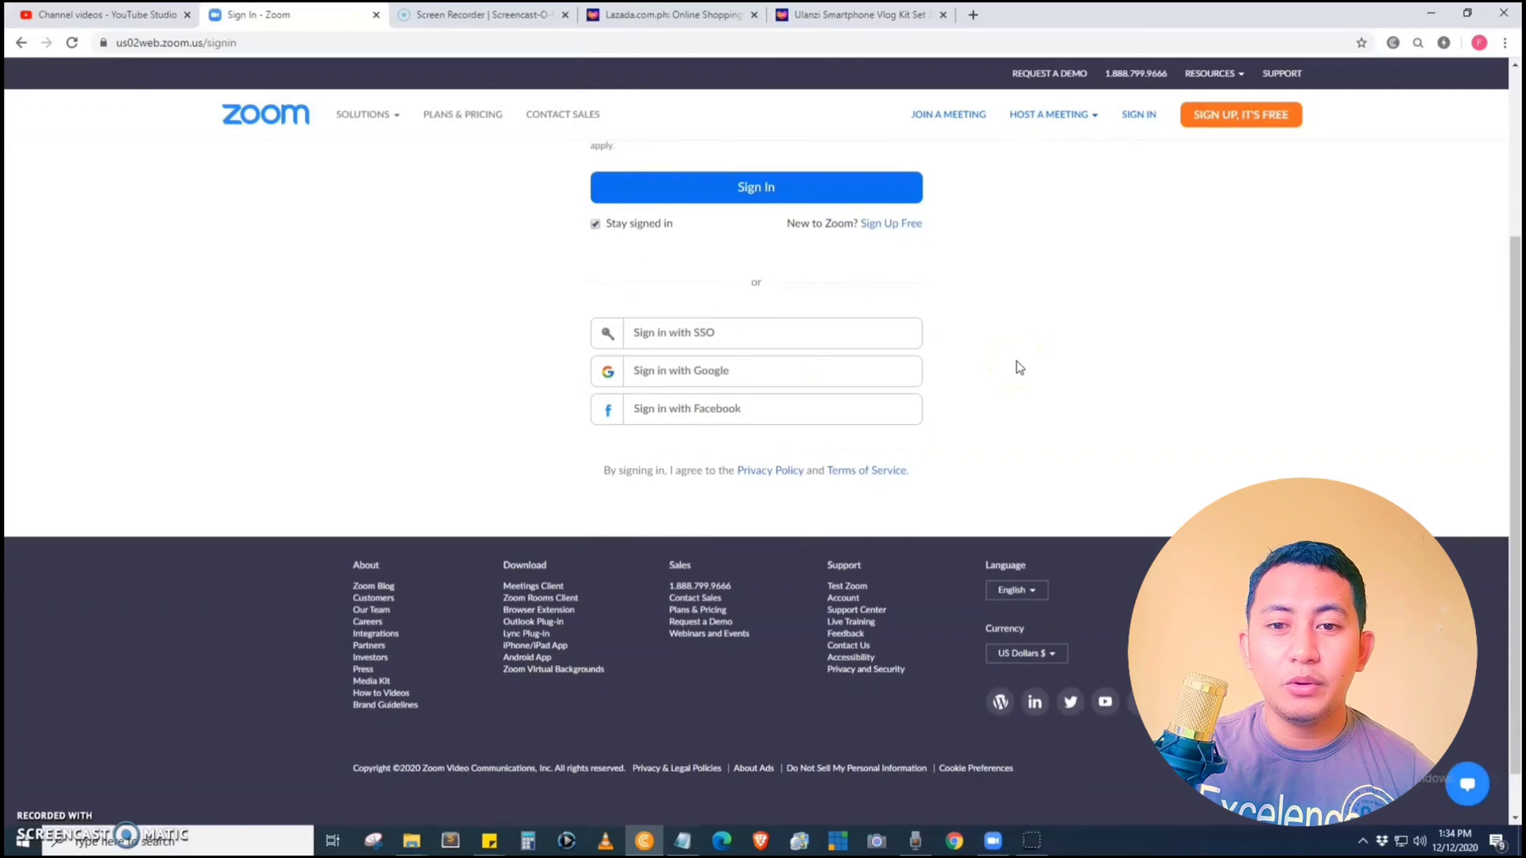
scroll(1017, 368, "up", 1)
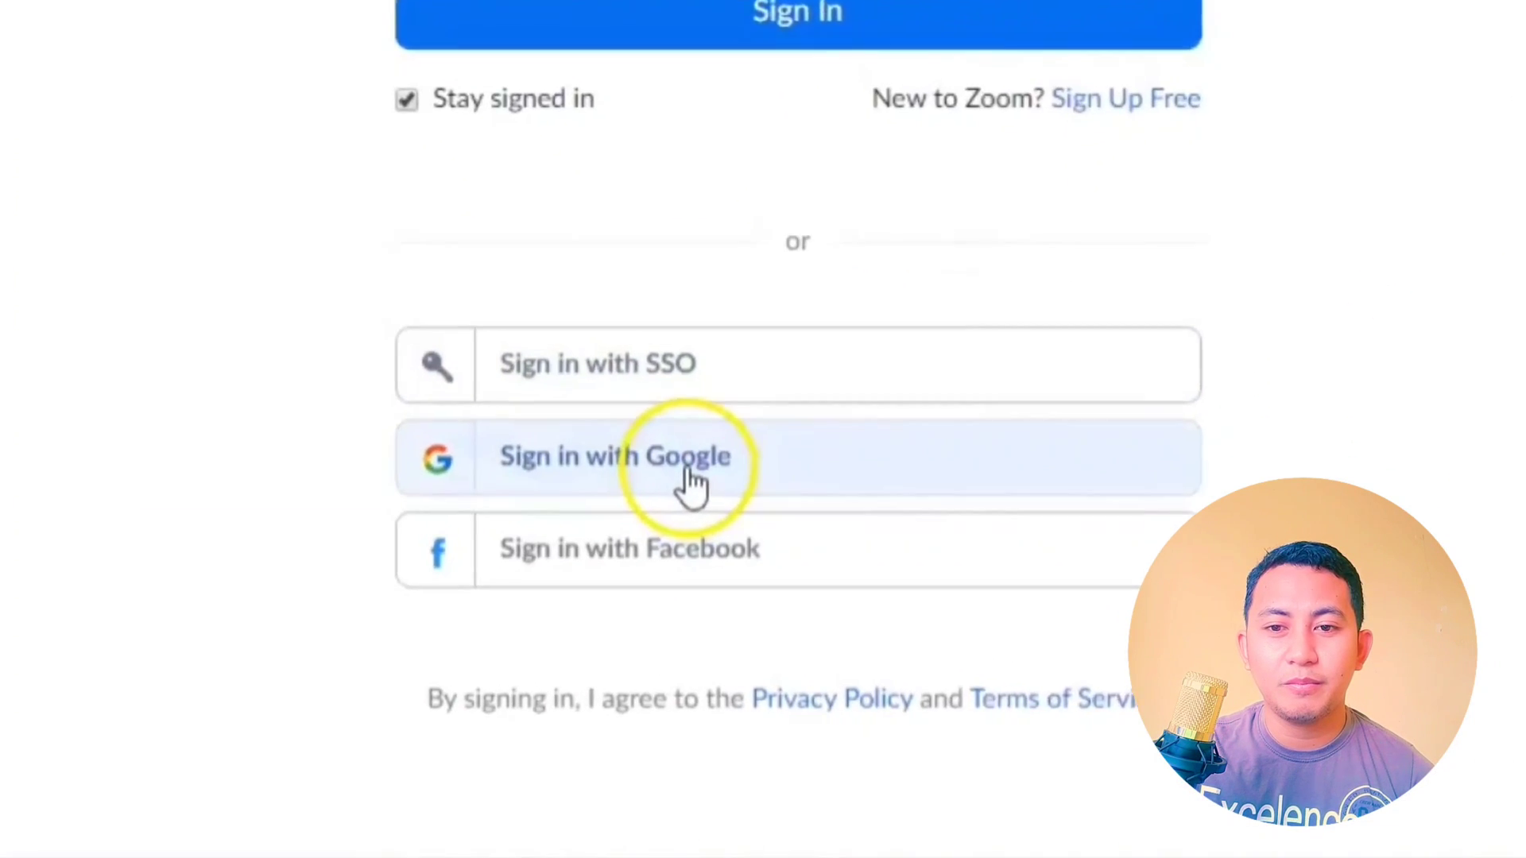
left_click(679, 411)
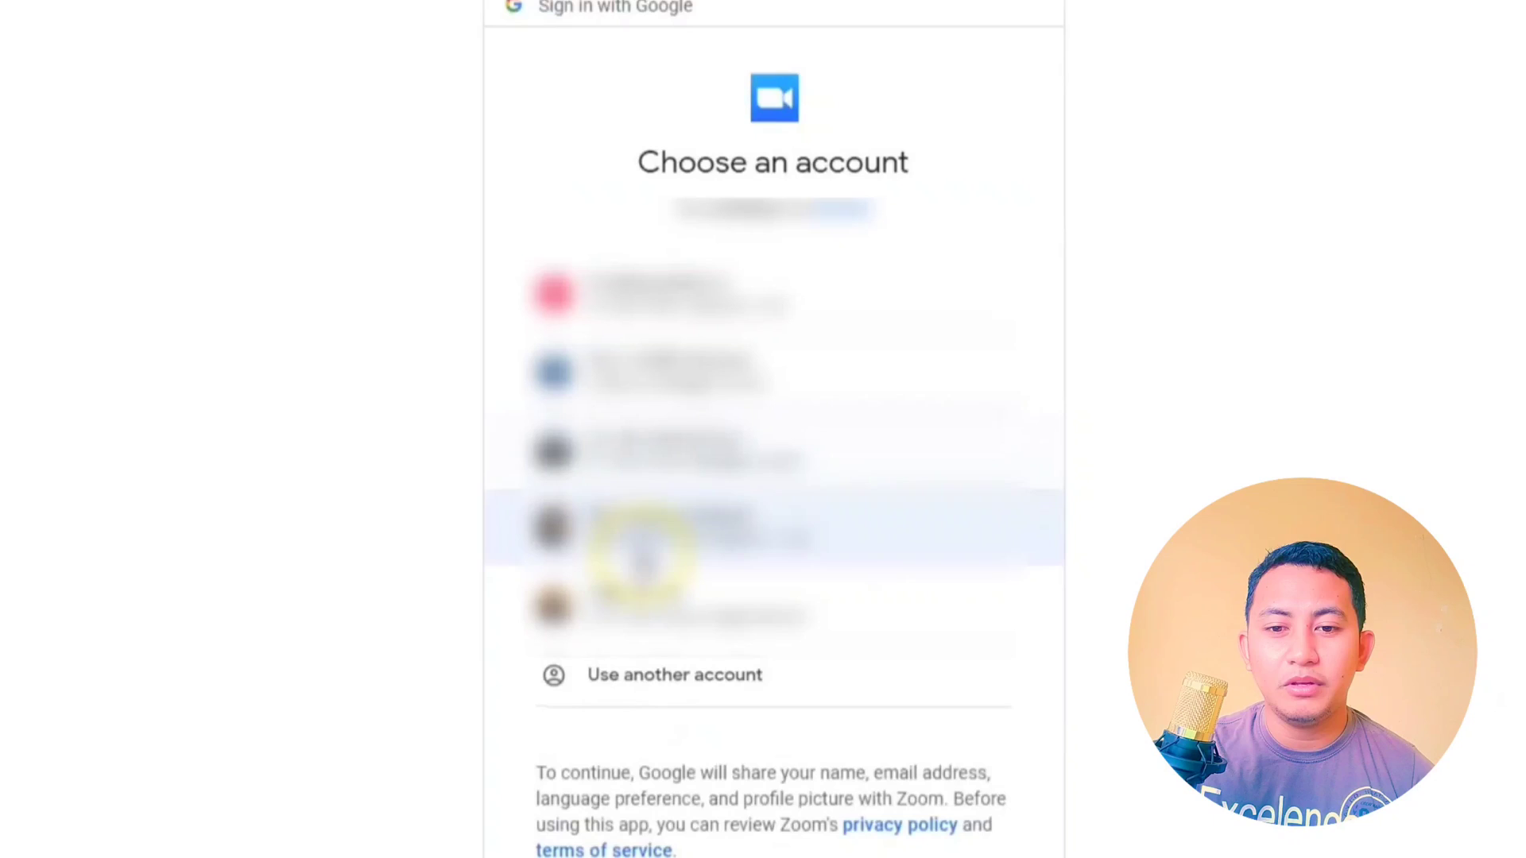
left_click(641, 600)
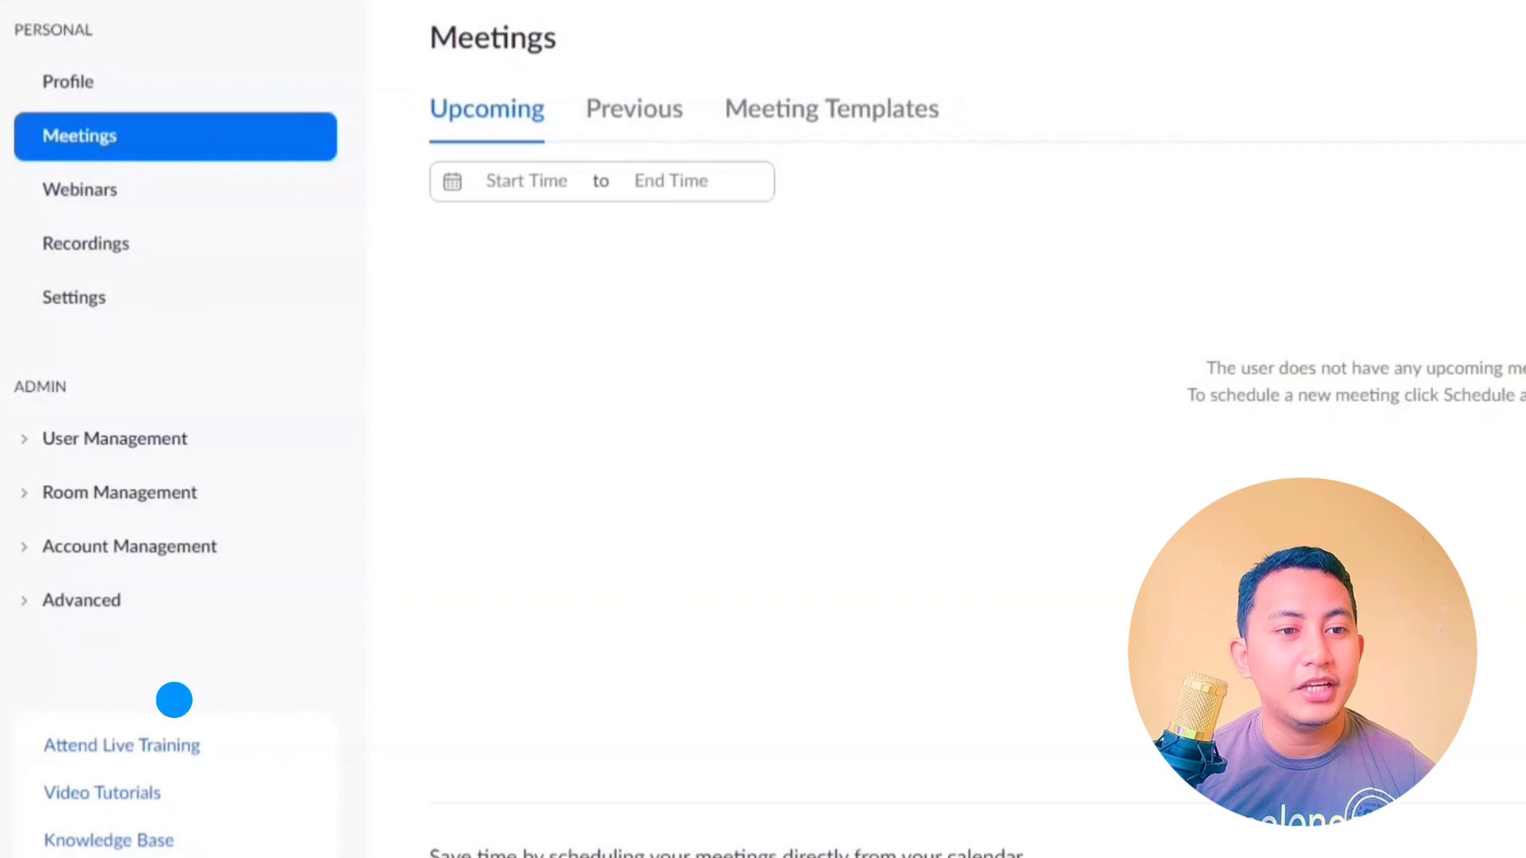
Step: Expand Account Management under Admin and go to the account Reports page
left_click(233, 725)
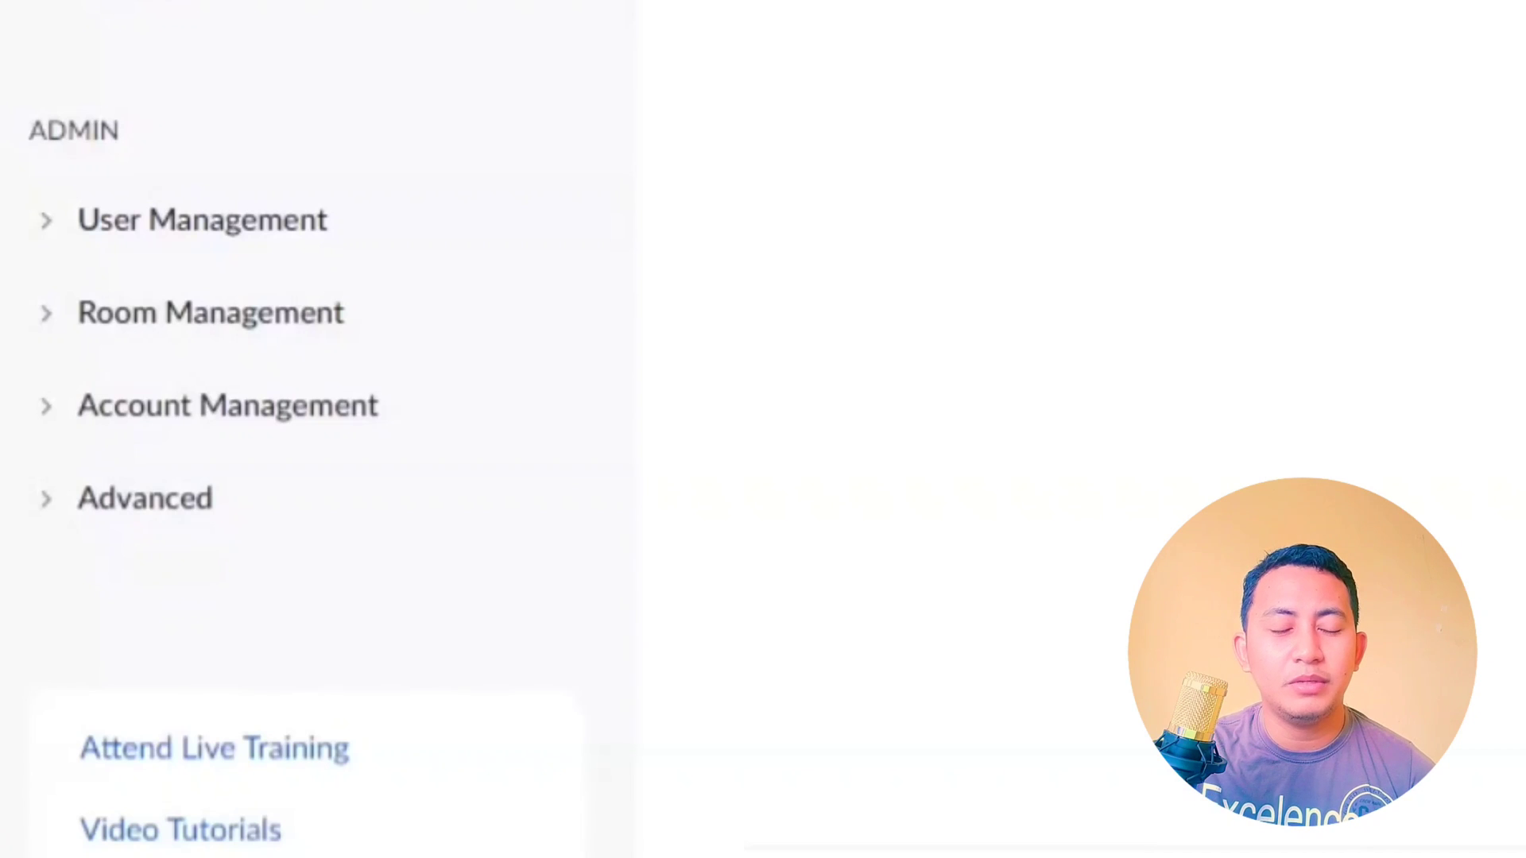
left_click(208, 416)
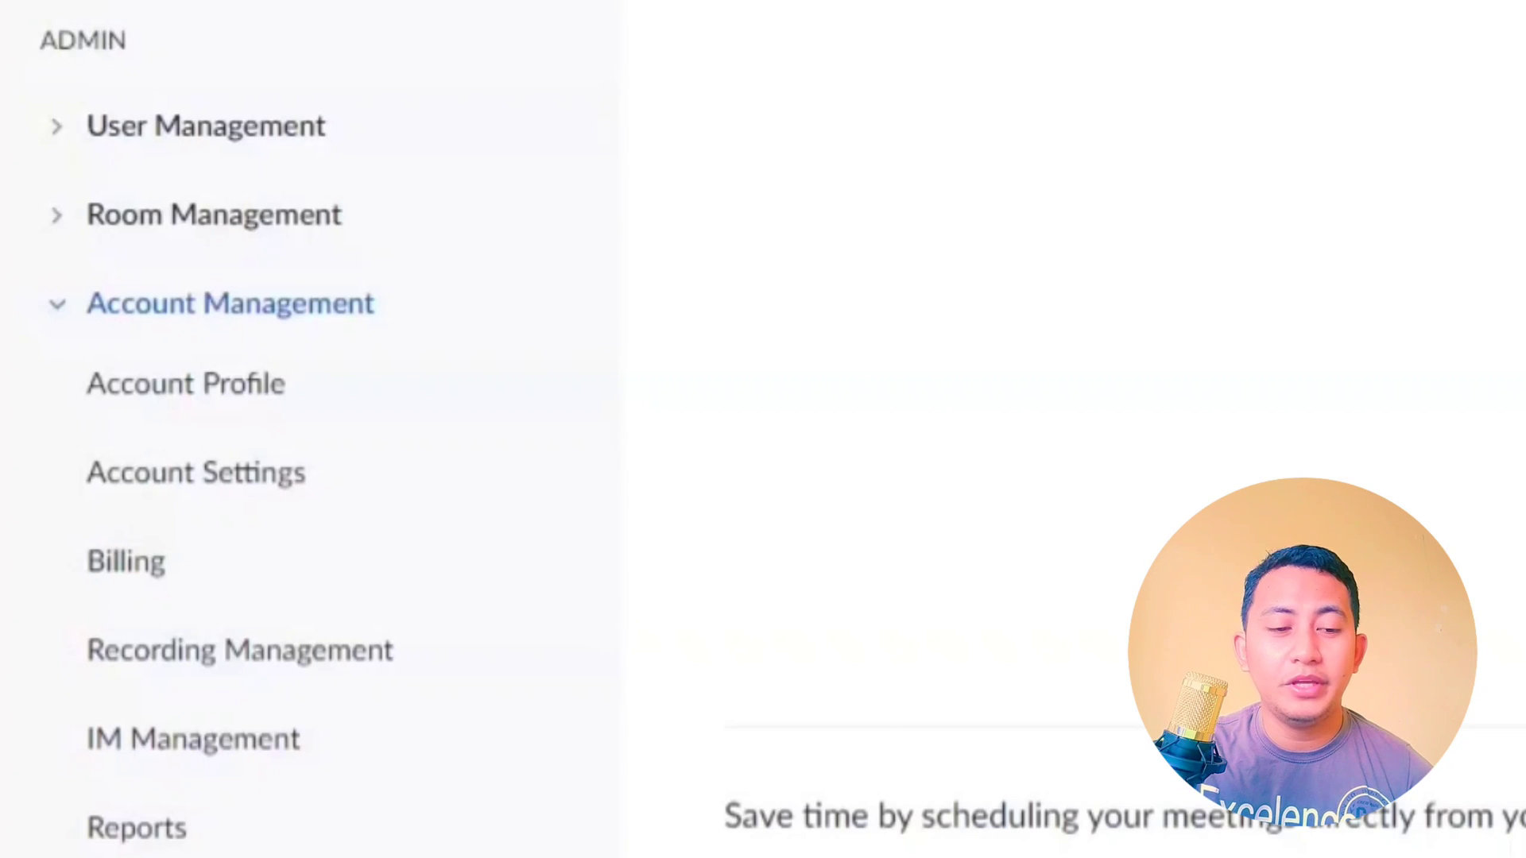
left_click(150, 828)
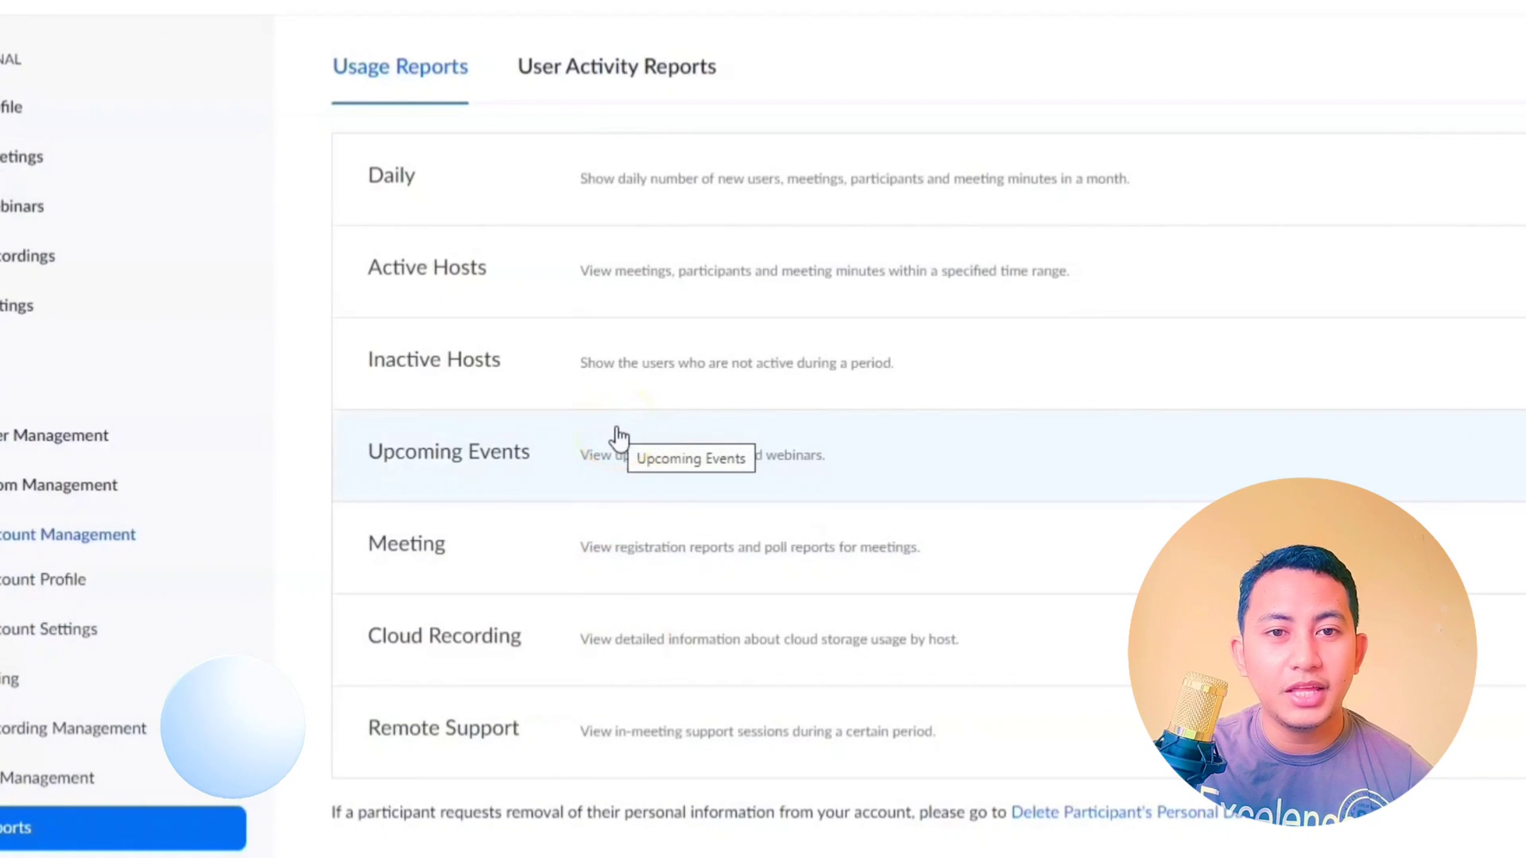
Step: Check User Activity Reports, then return to Usage Reports and select Active Hosts
left_click(612, 91)
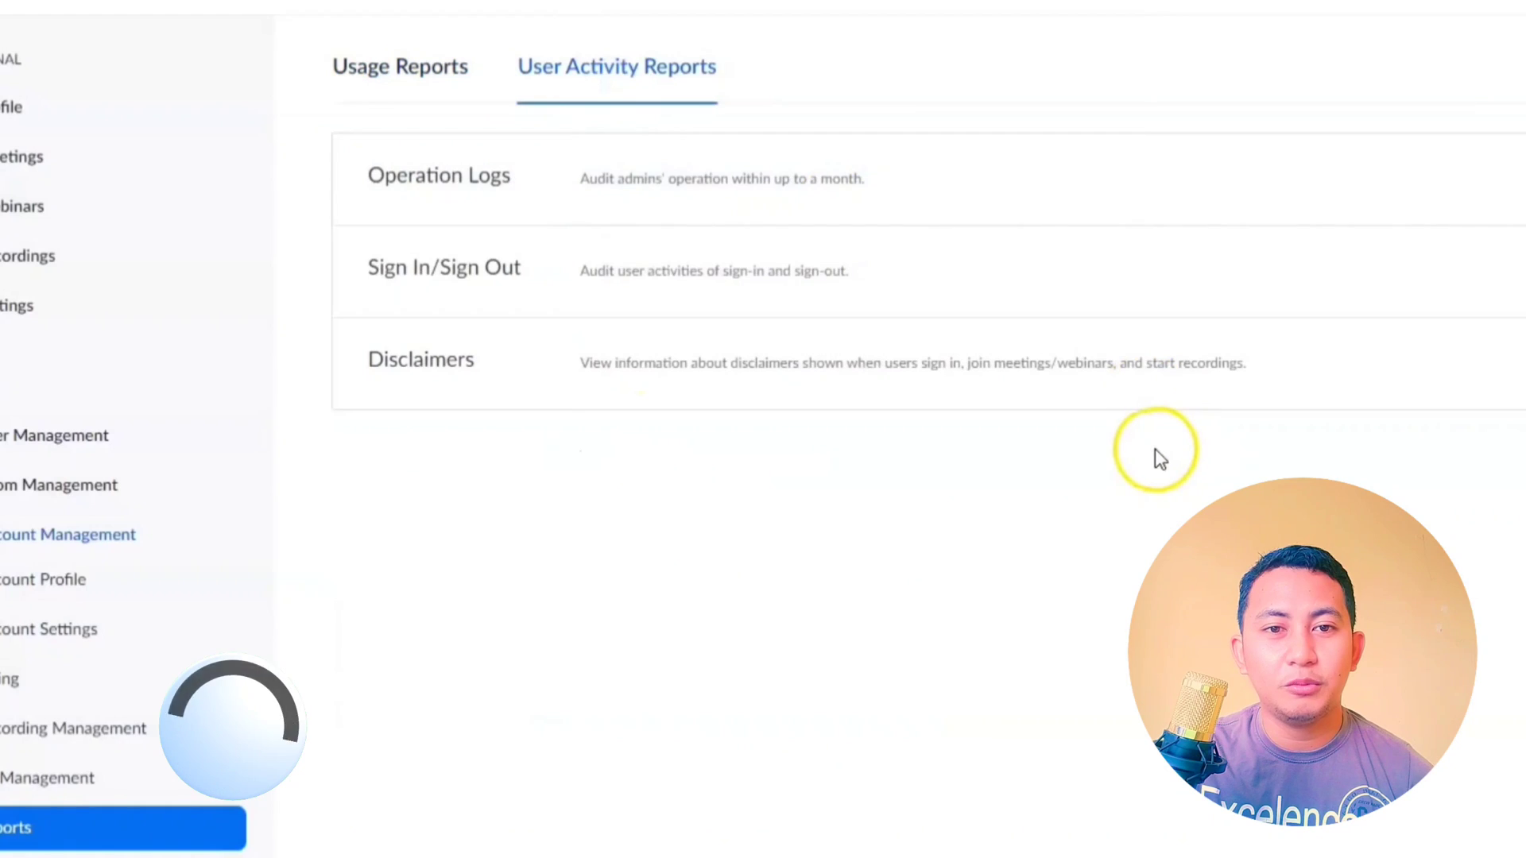
left_click(368, 79)
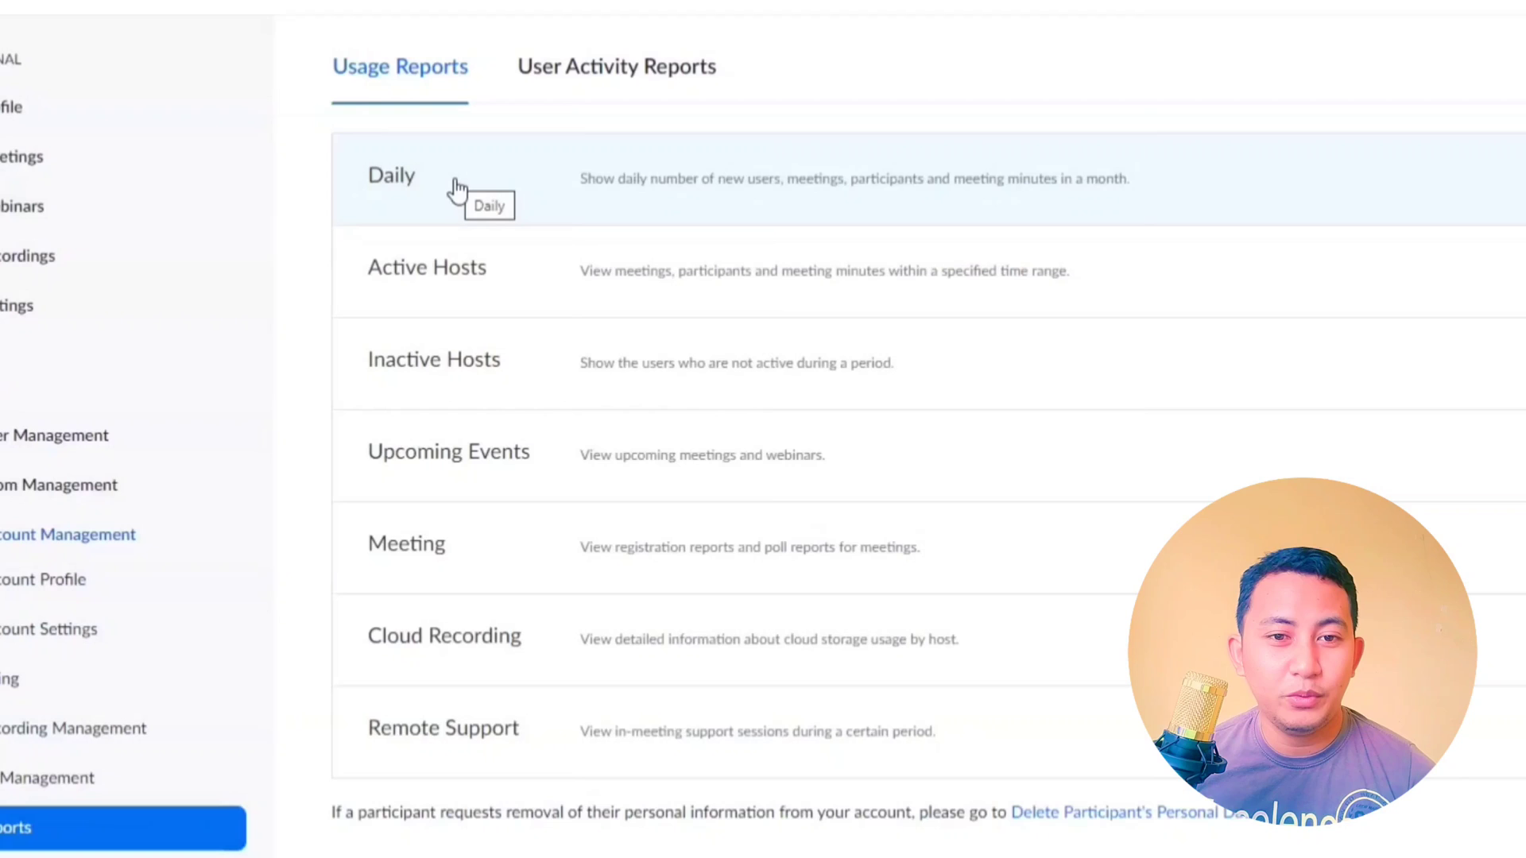
left_click(498, 291)
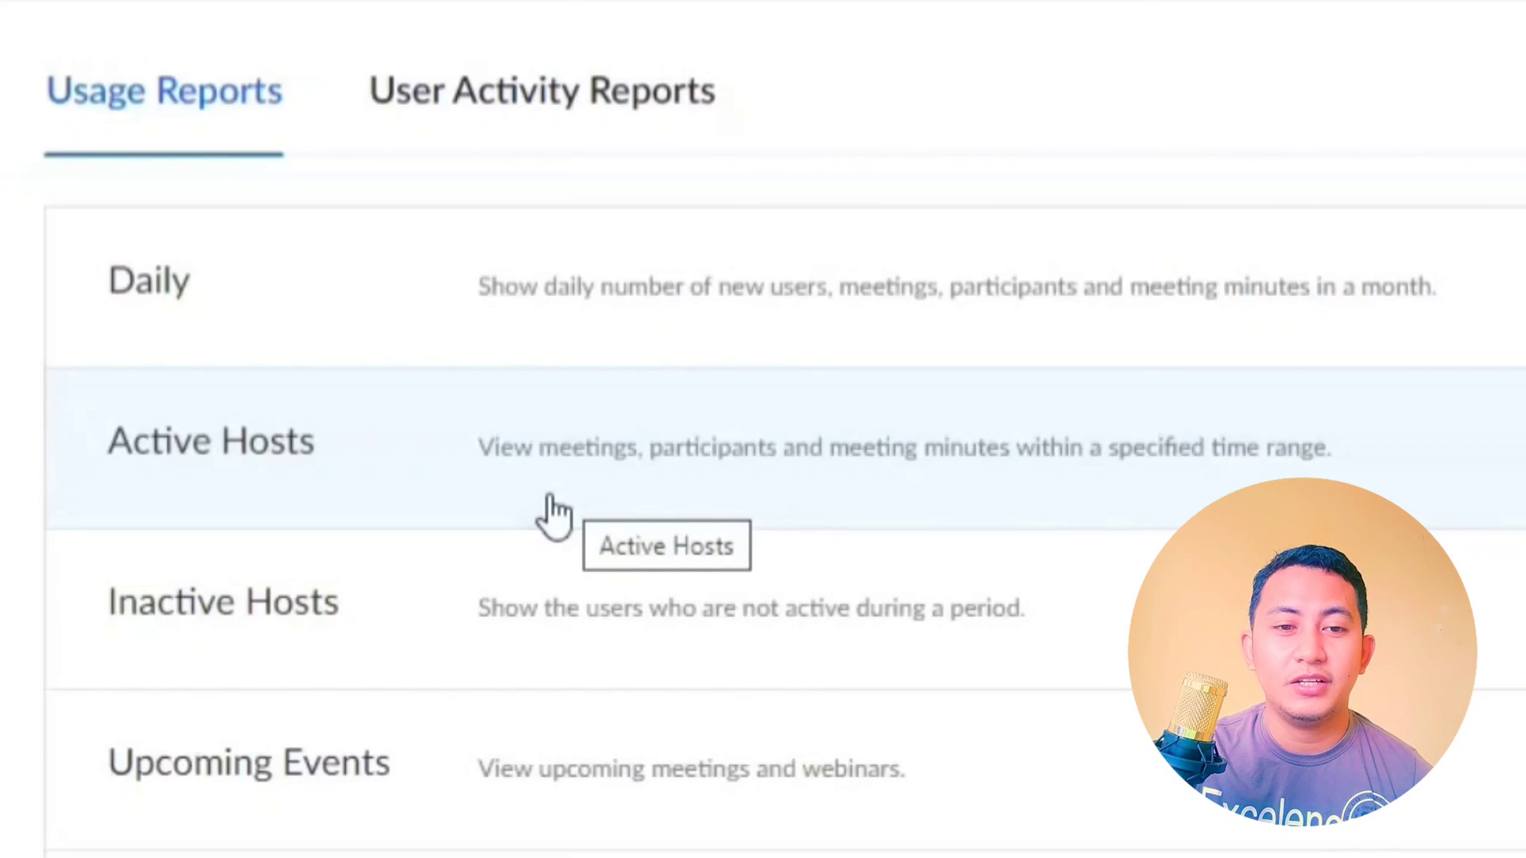
Step: Run the Active Hosts report for 12/01/2020 through 12/12/2020
left_click(552, 501)
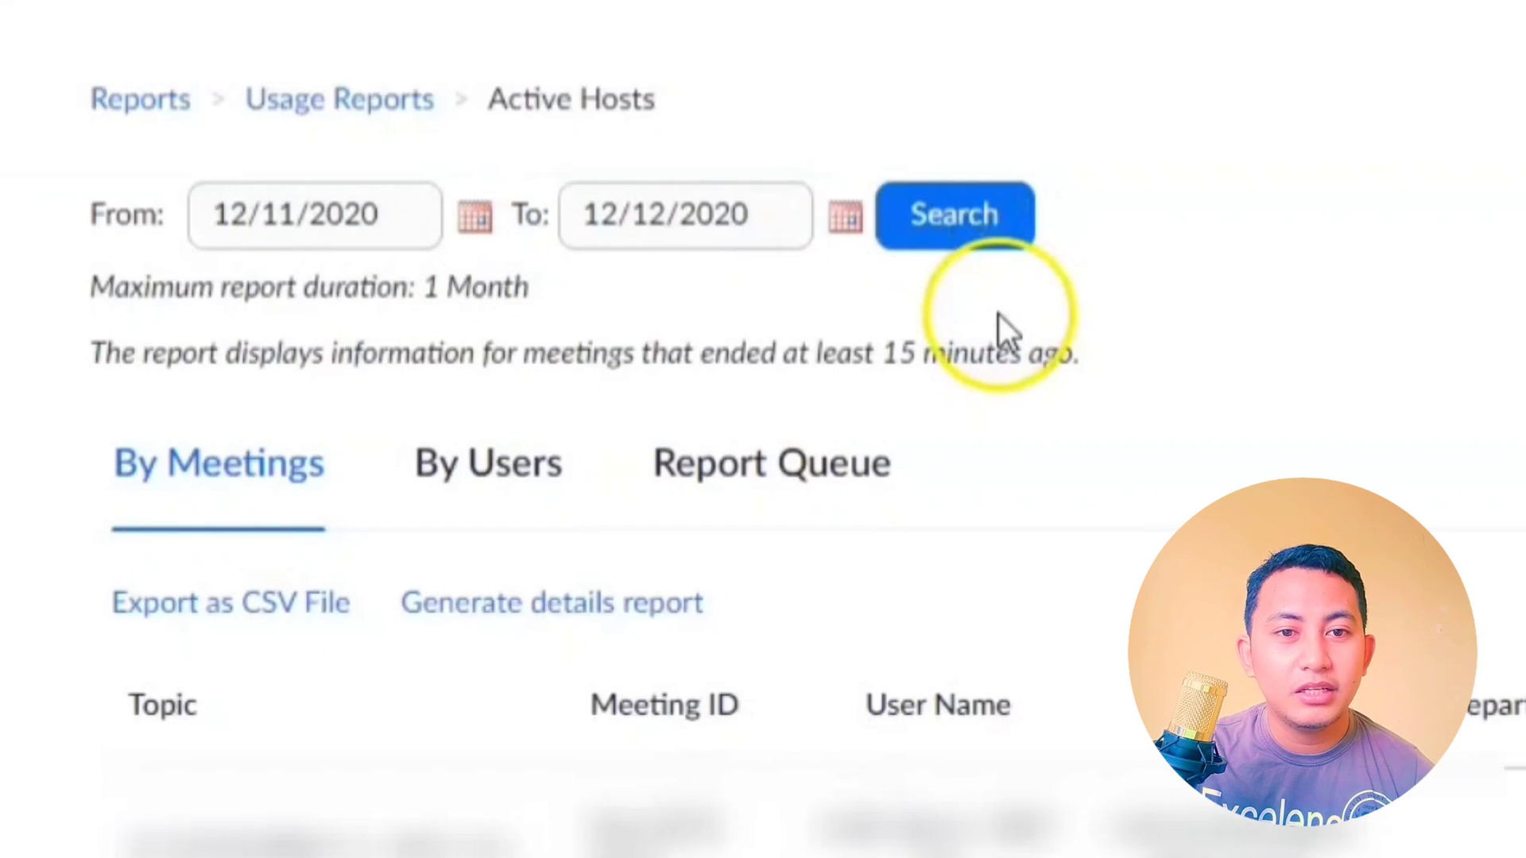
left_click(484, 227)
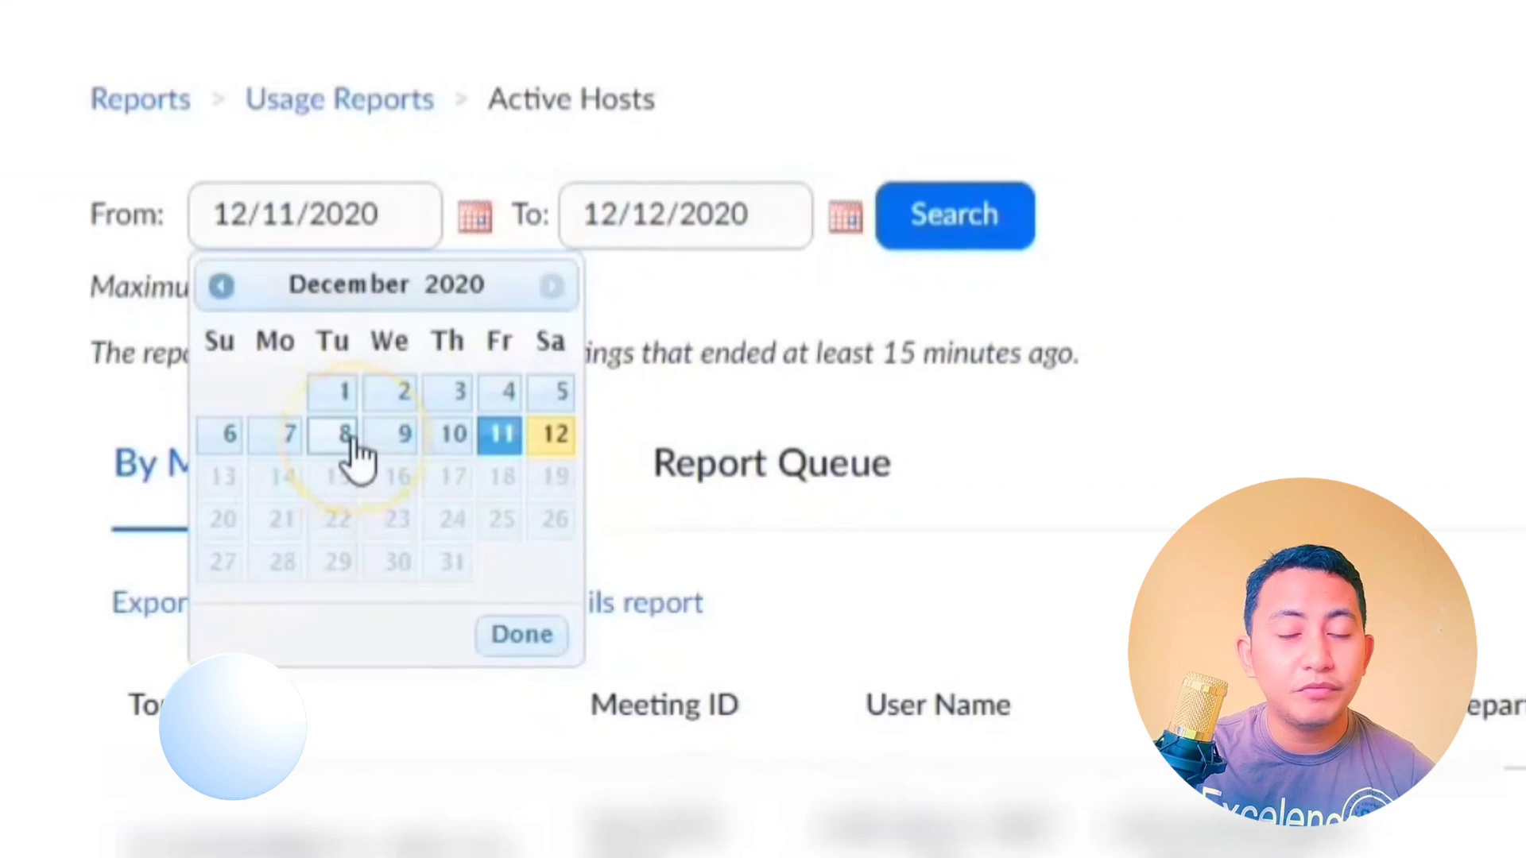
left_click(340, 396)
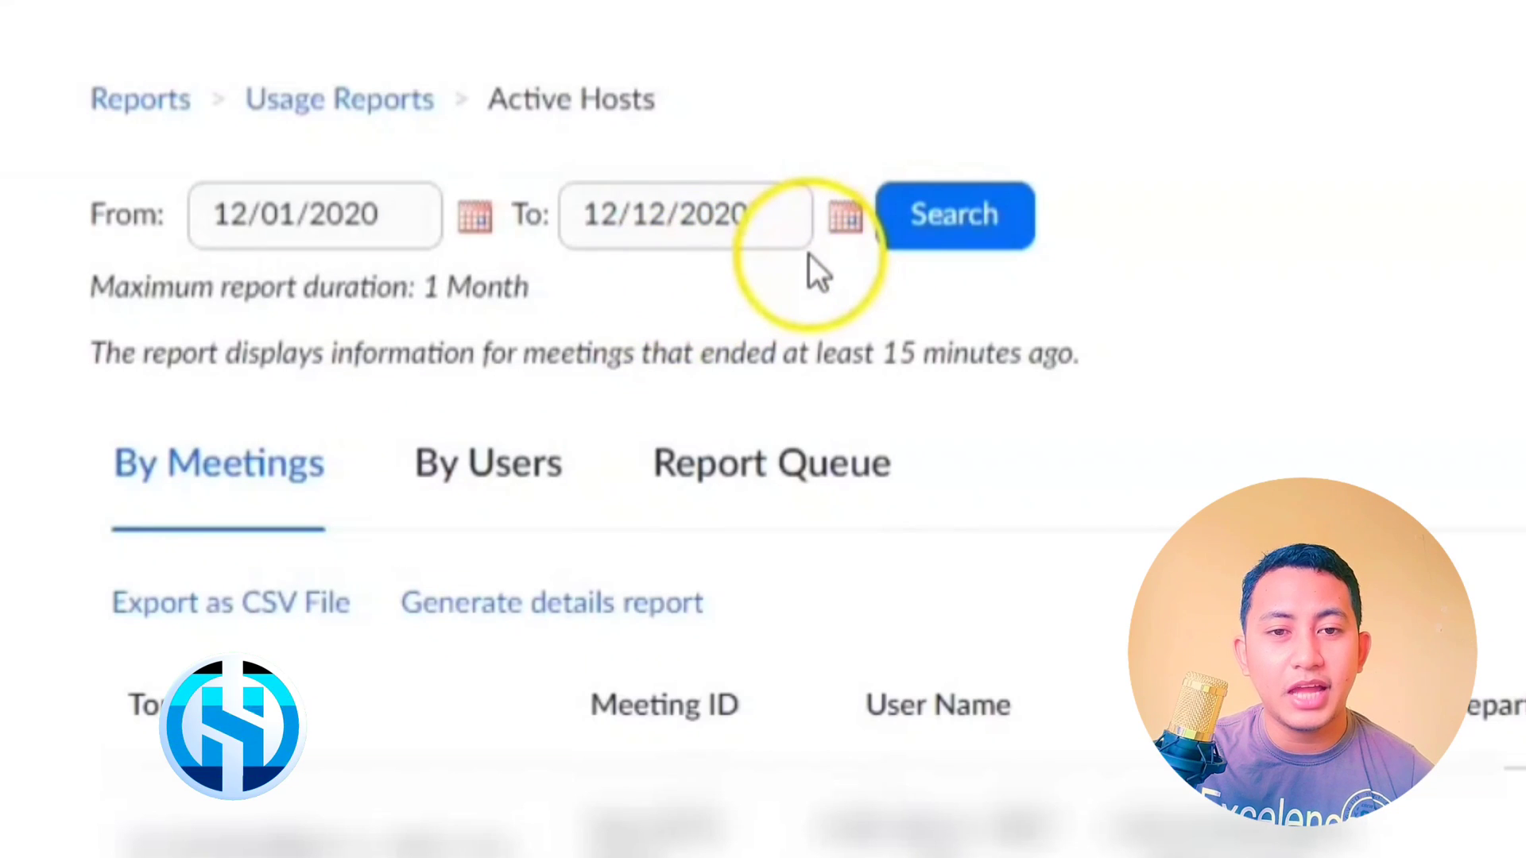
left_click(845, 224)
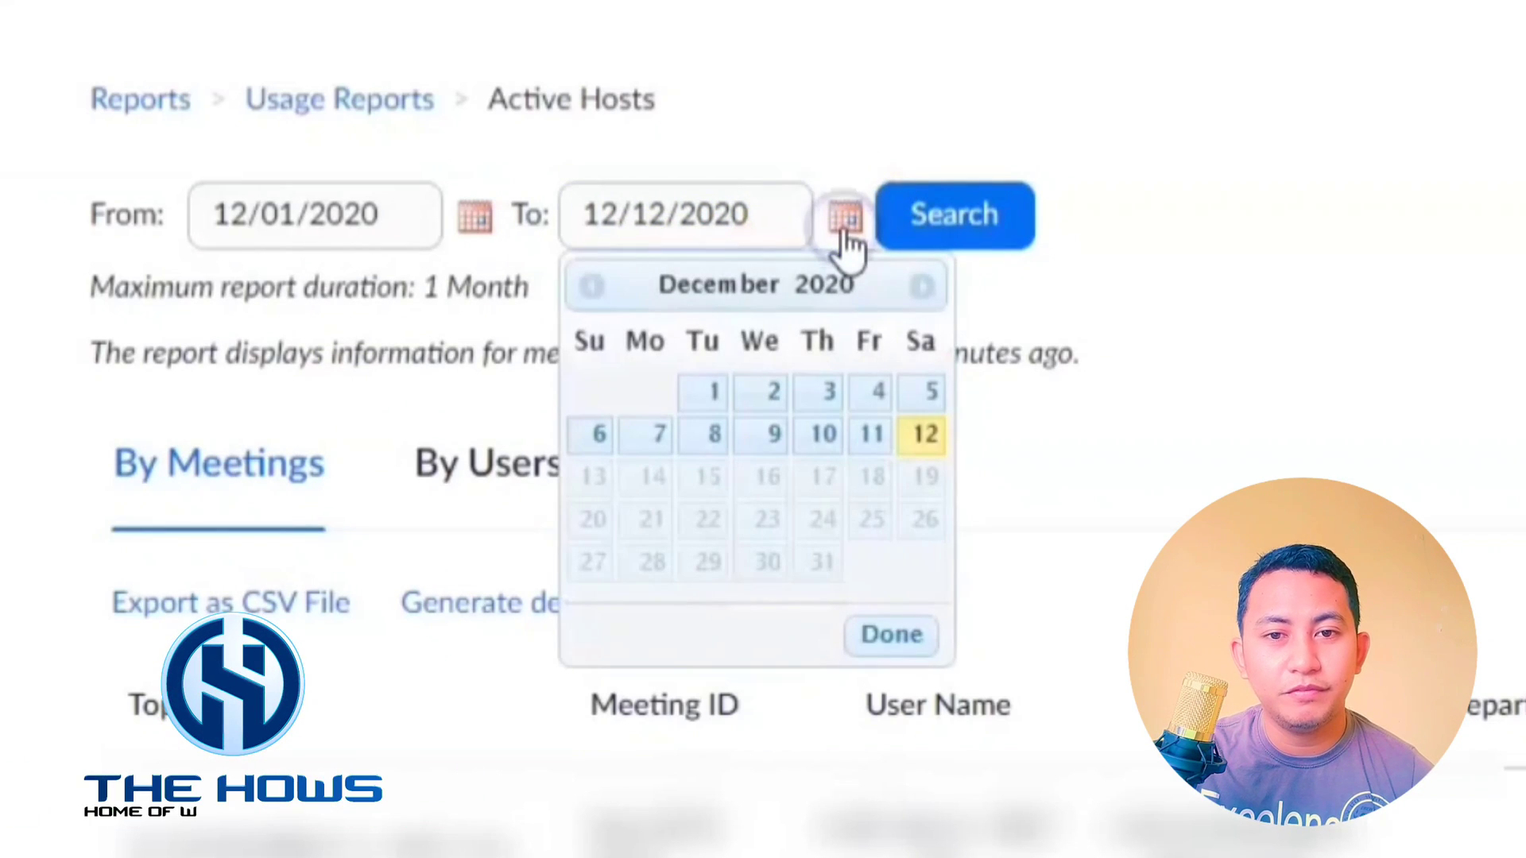
left_click(1116, 263)
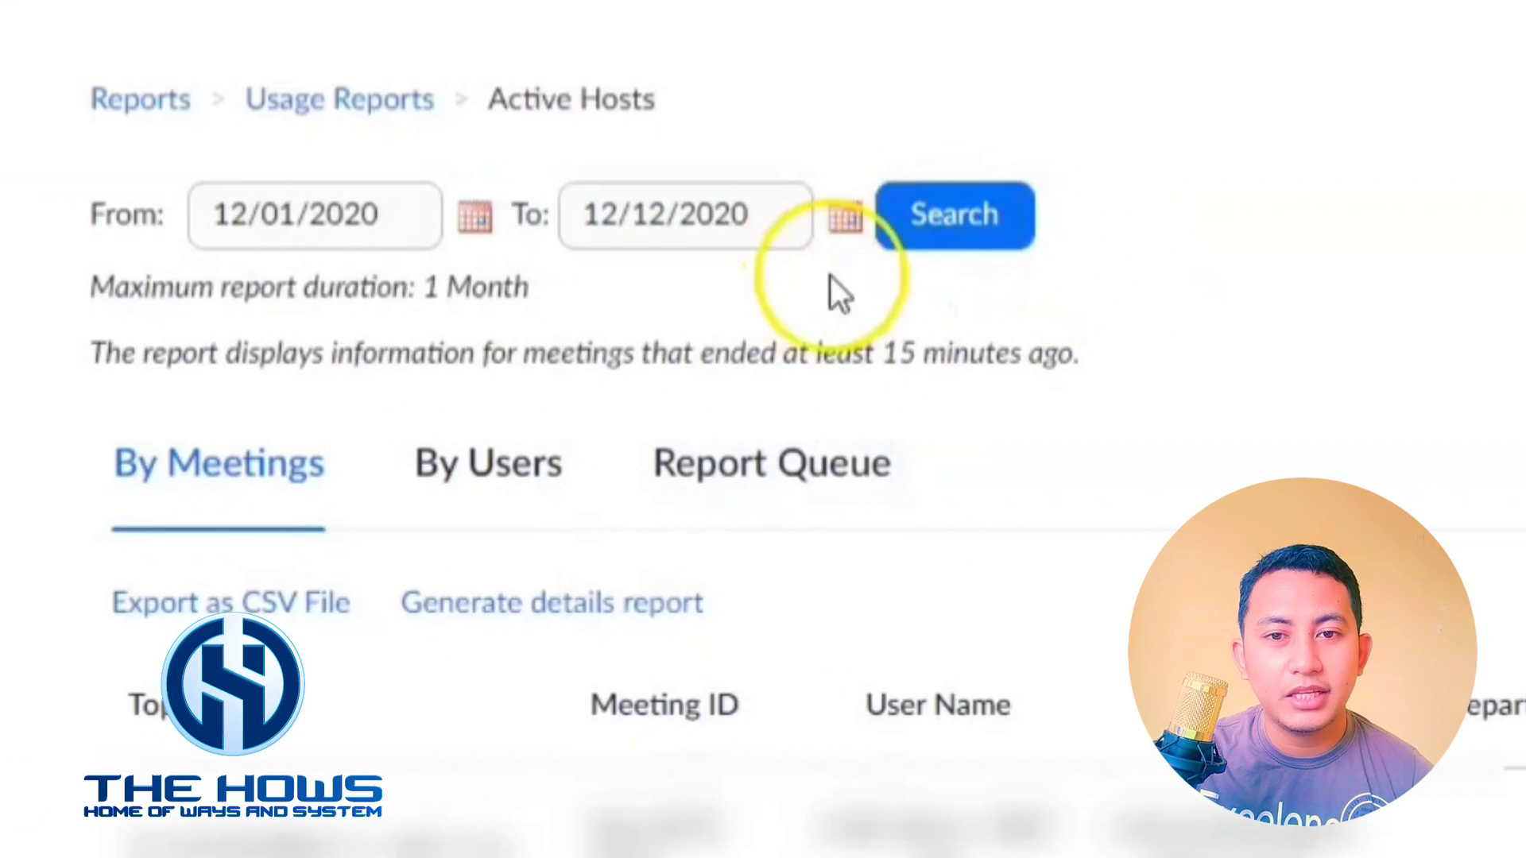
left_click(954, 216)
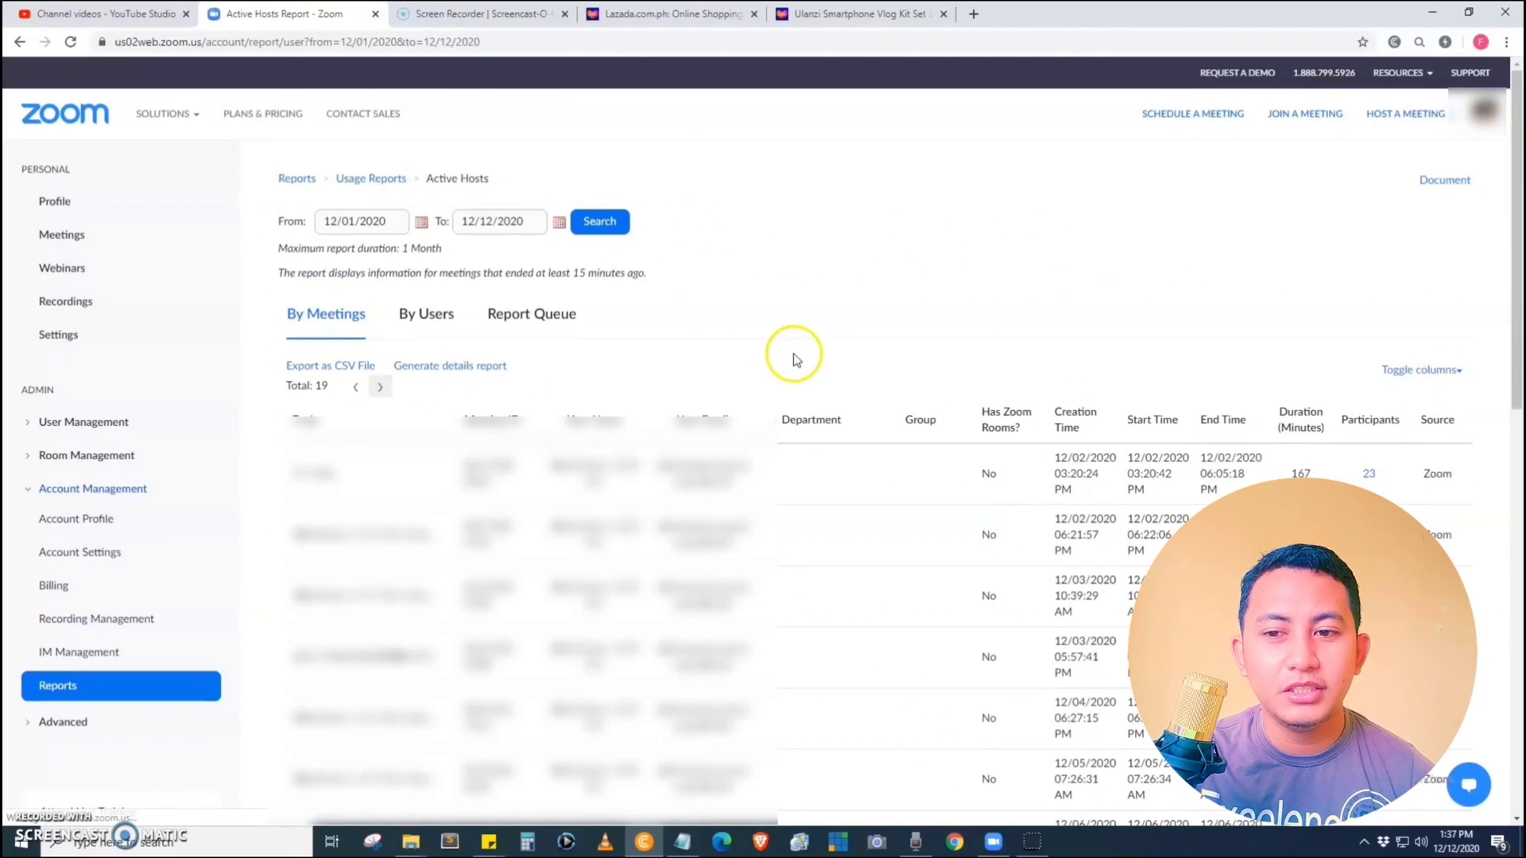
scroll(794, 443, "down", 5)
scroll(794, 442, "up", 4)
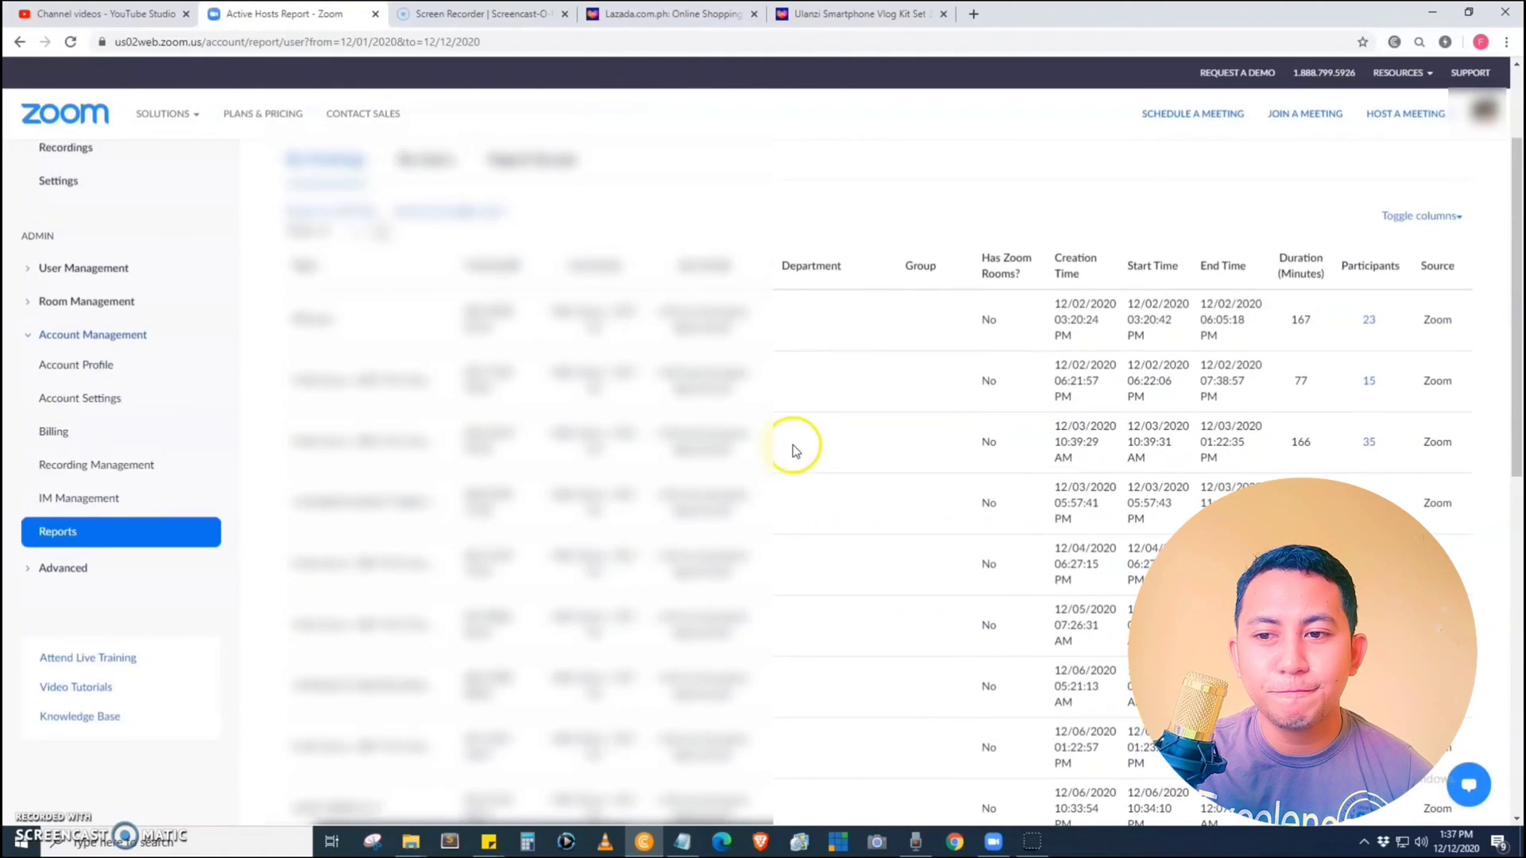
scroll(794, 450, "up", 2)
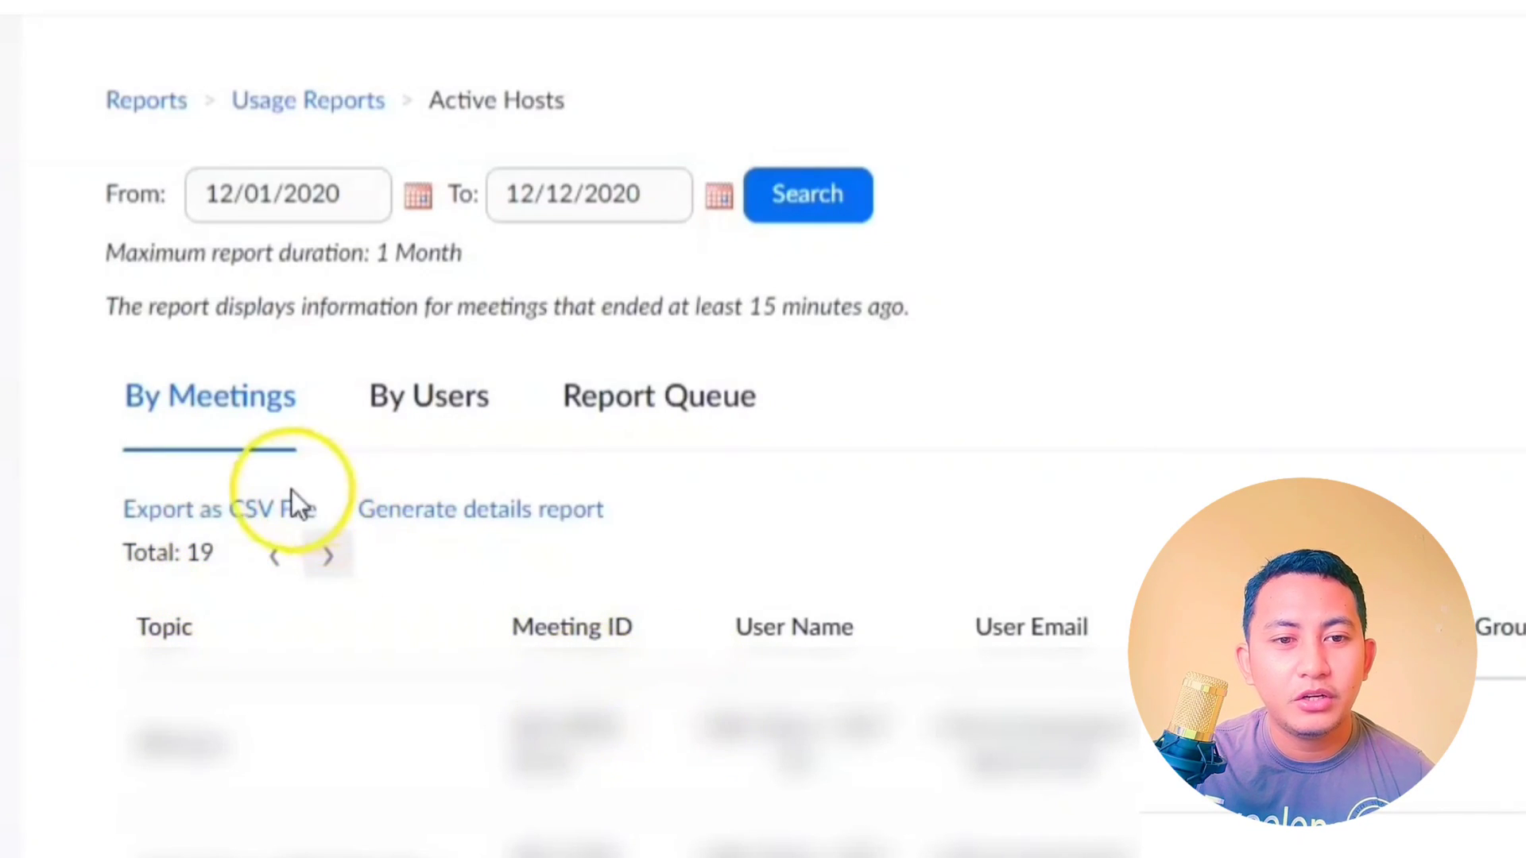
Step: Download the By Meetings list of the Active Hosts report as a CSV file
left_click(255, 525)
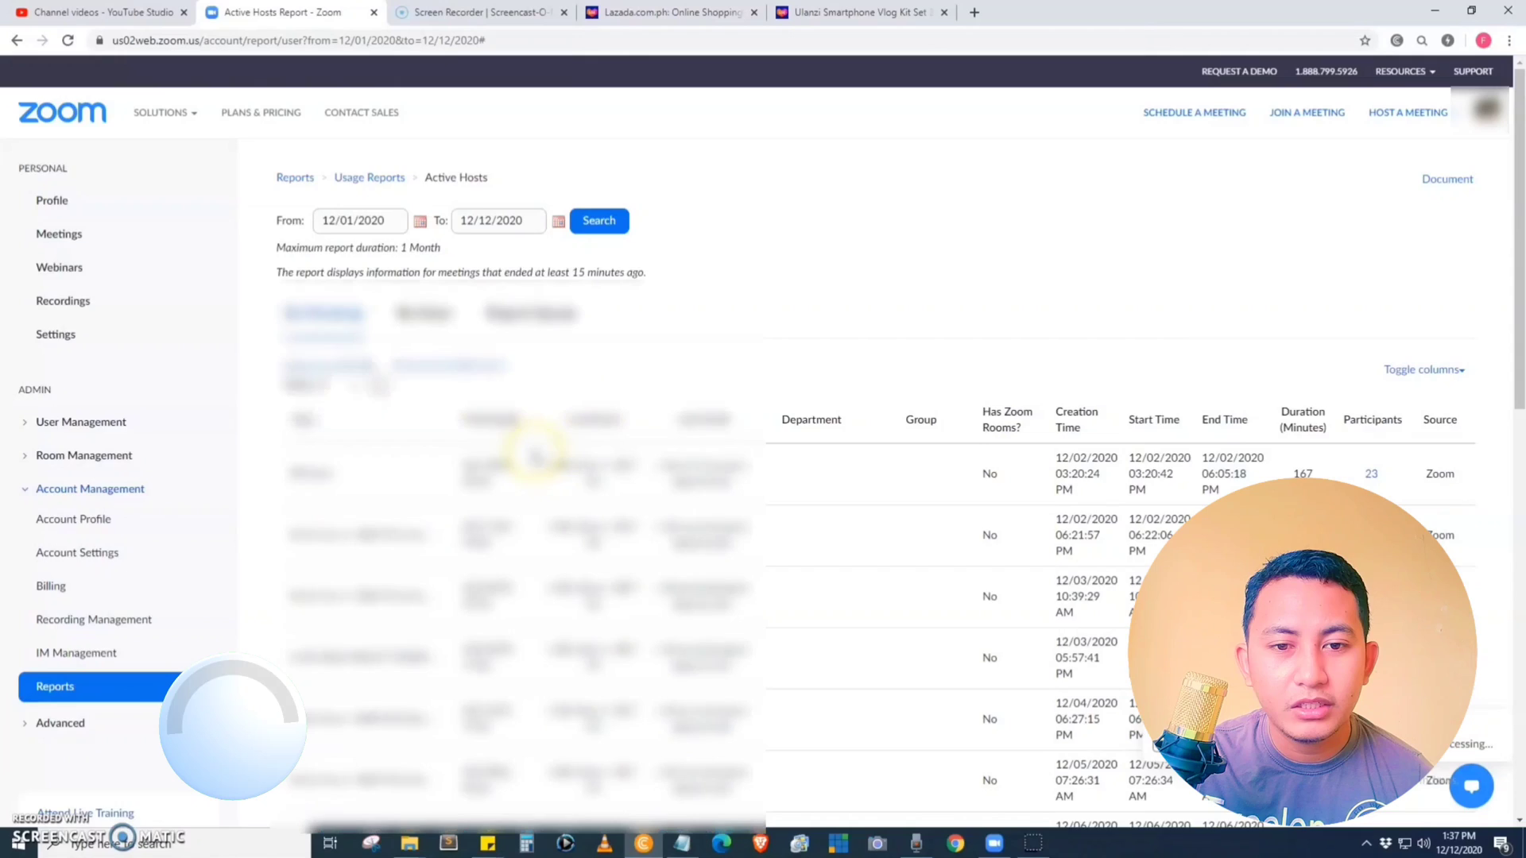
scroll(477, 453, "down", 2)
scroll(513, 456, "up", 2)
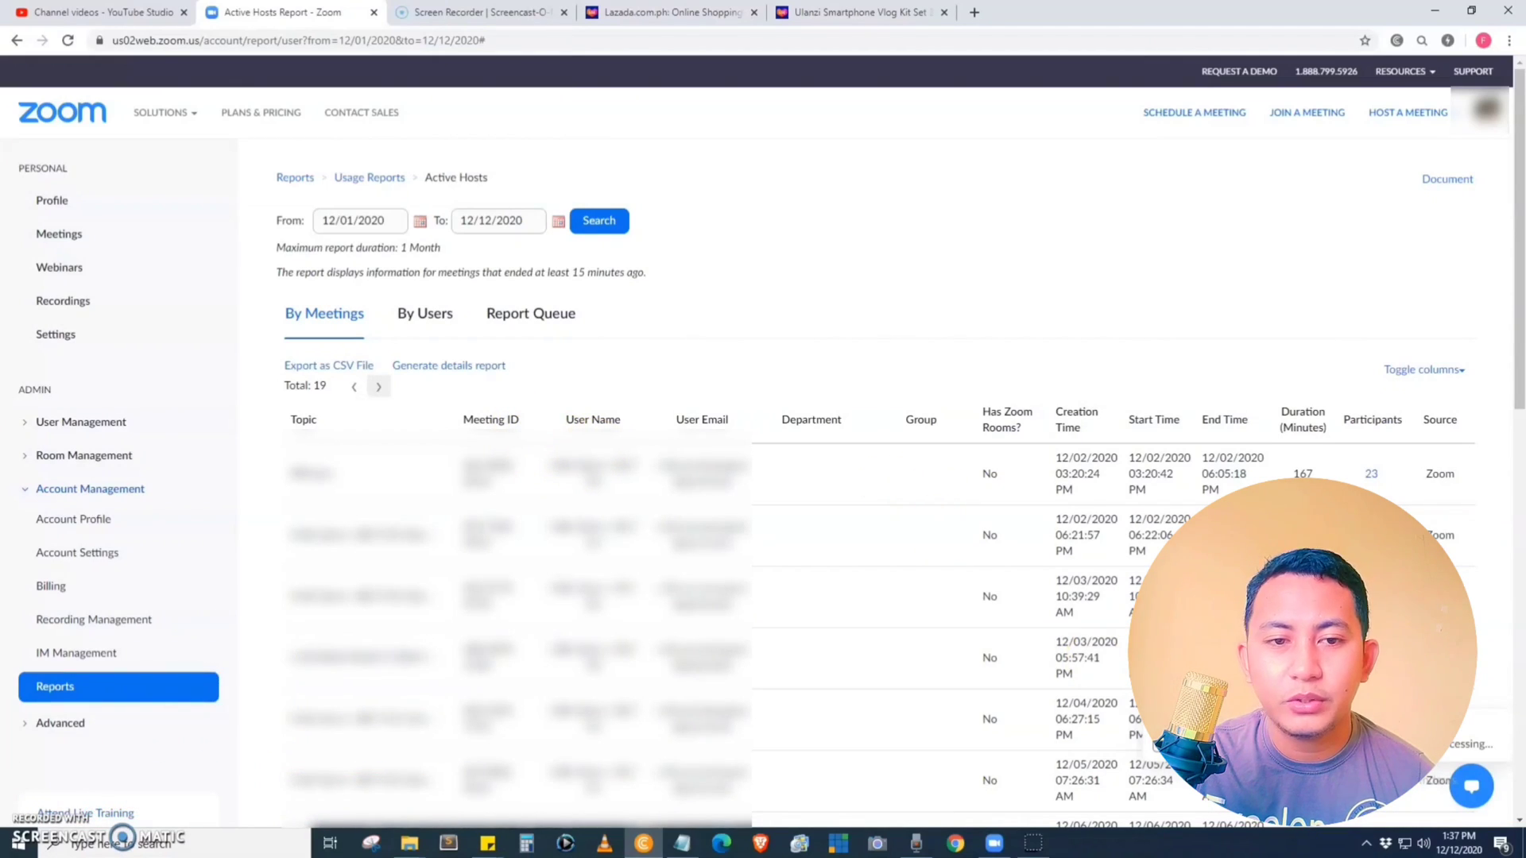
left_click(348, 372)
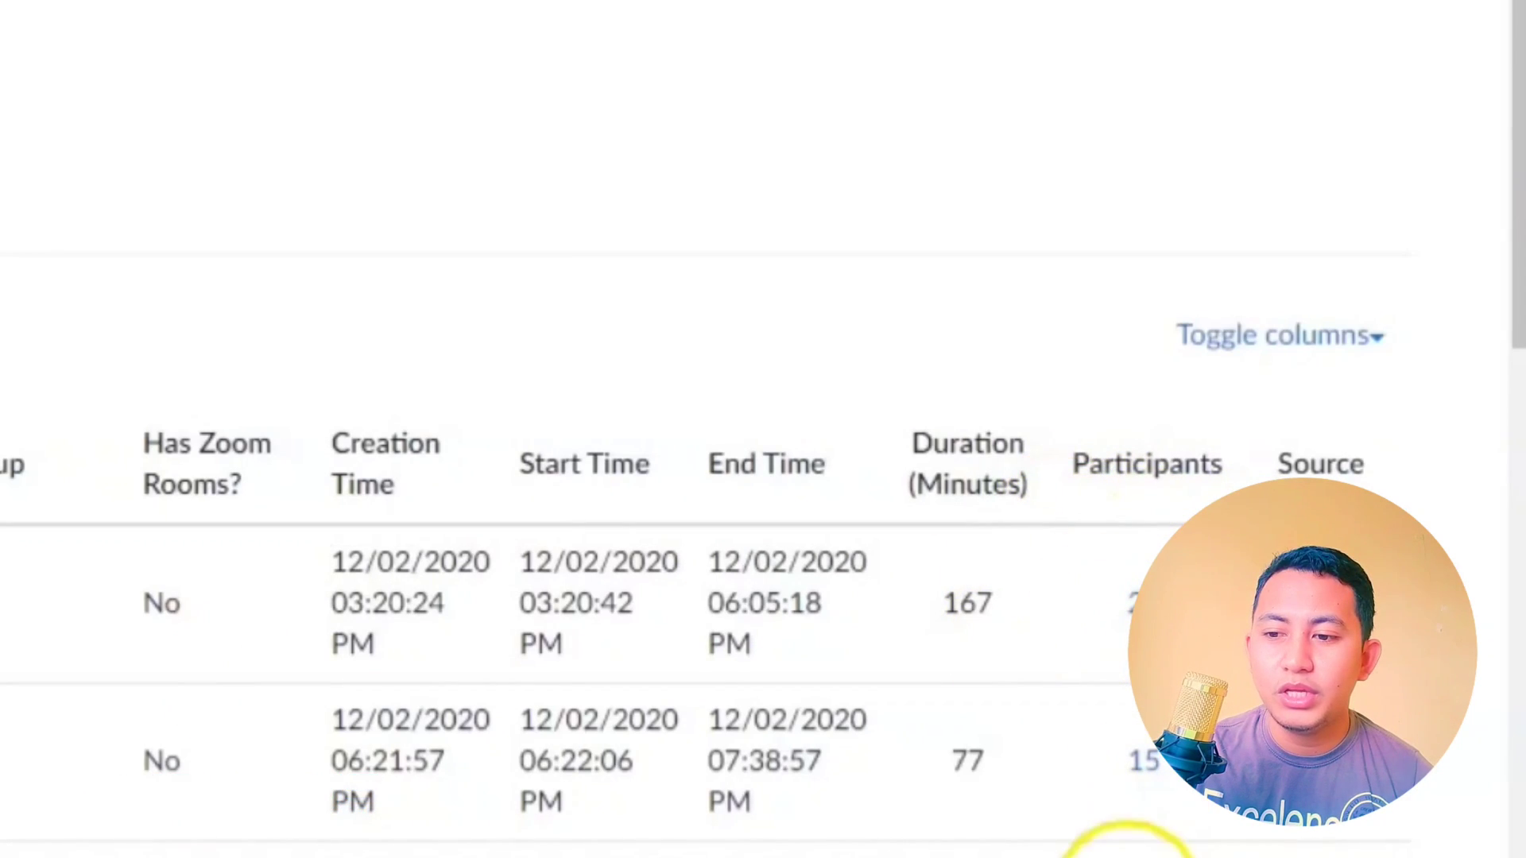
scroll(1153, 815, "down", 3)
scroll(1153, 816, "up", 3)
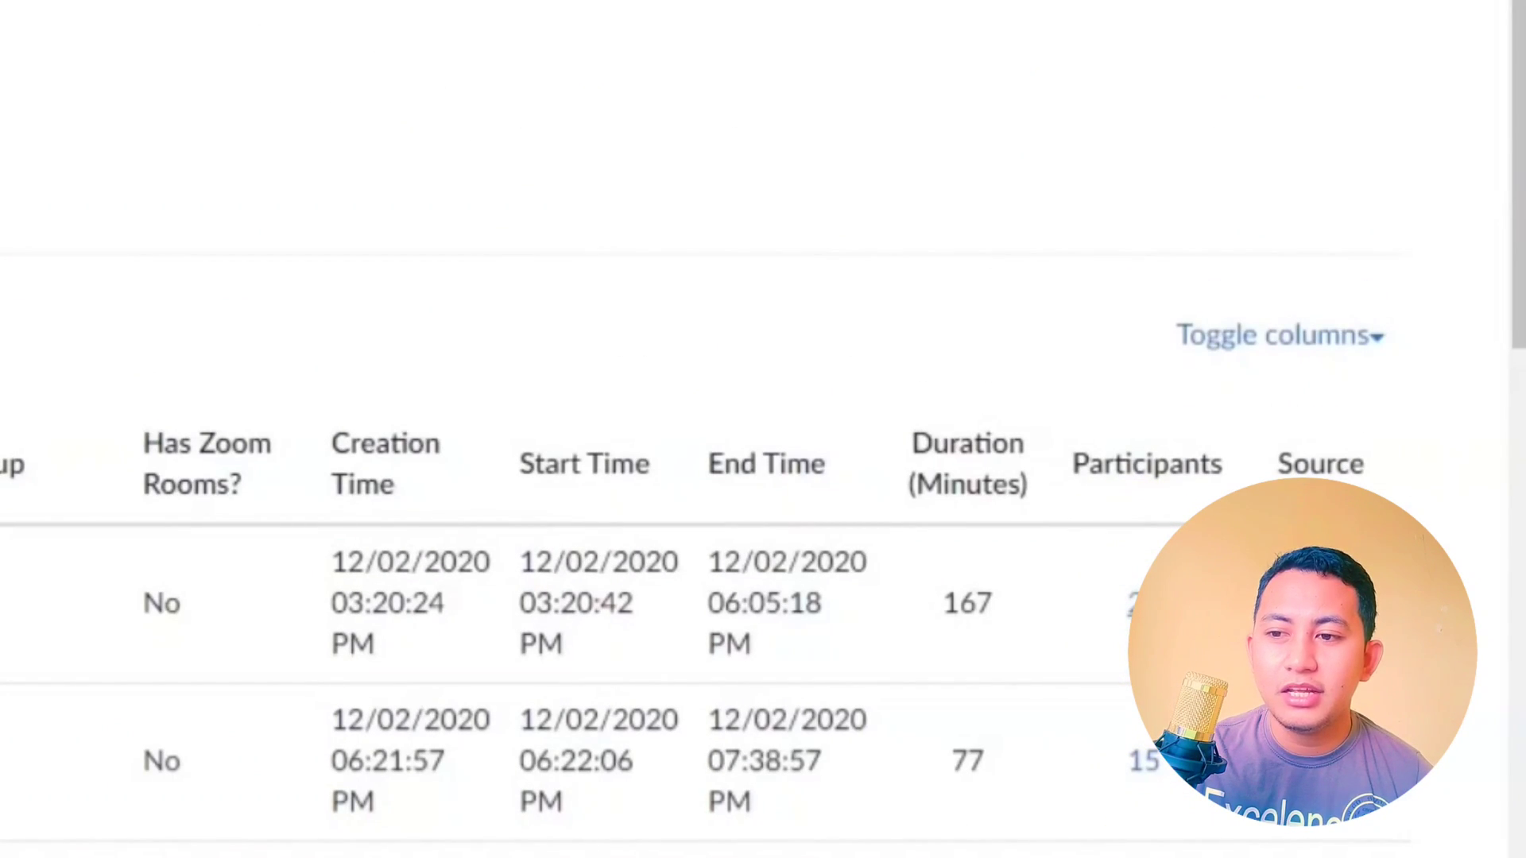
Step: Open the 23-person Meeting Participants list for the first meeting
left_click(1138, 604)
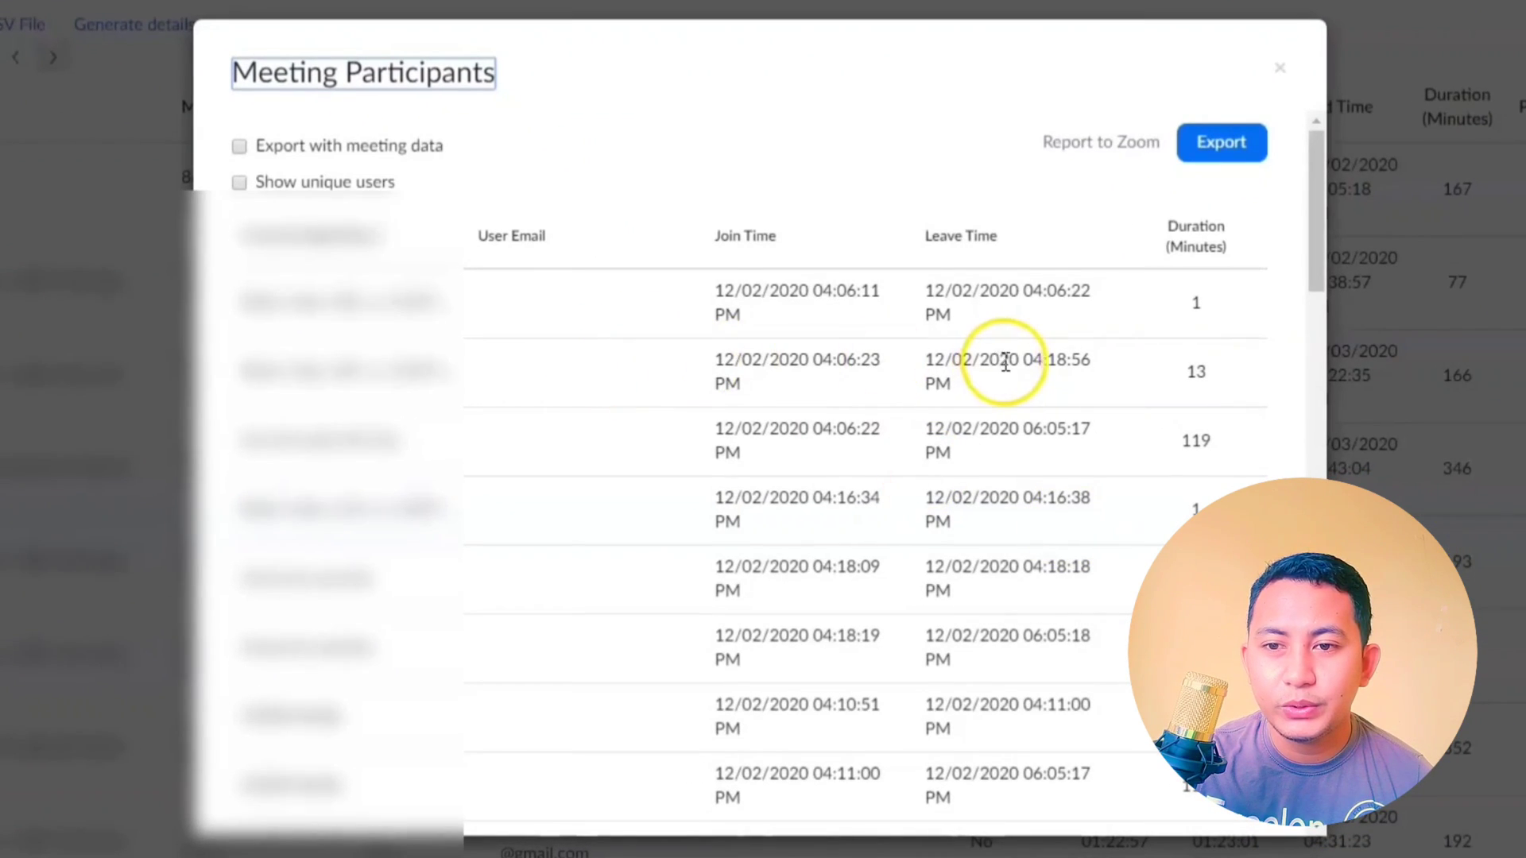
scroll(1005, 365, "down", 5)
scroll(1003, 372, "down", 5)
scroll(1002, 373, "up", 10)
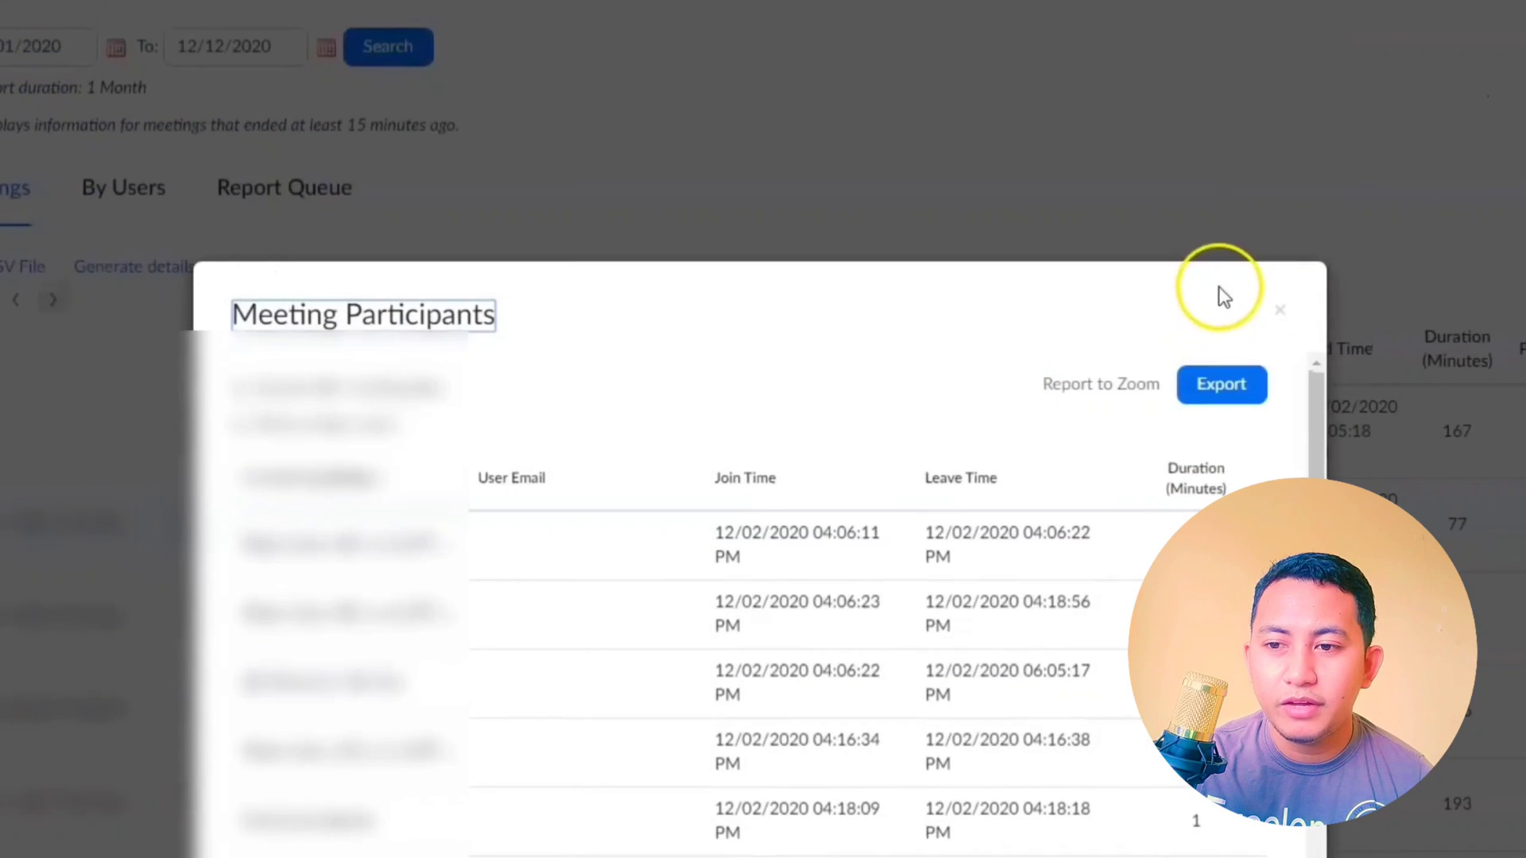
scroll(1104, 429, "down", 5)
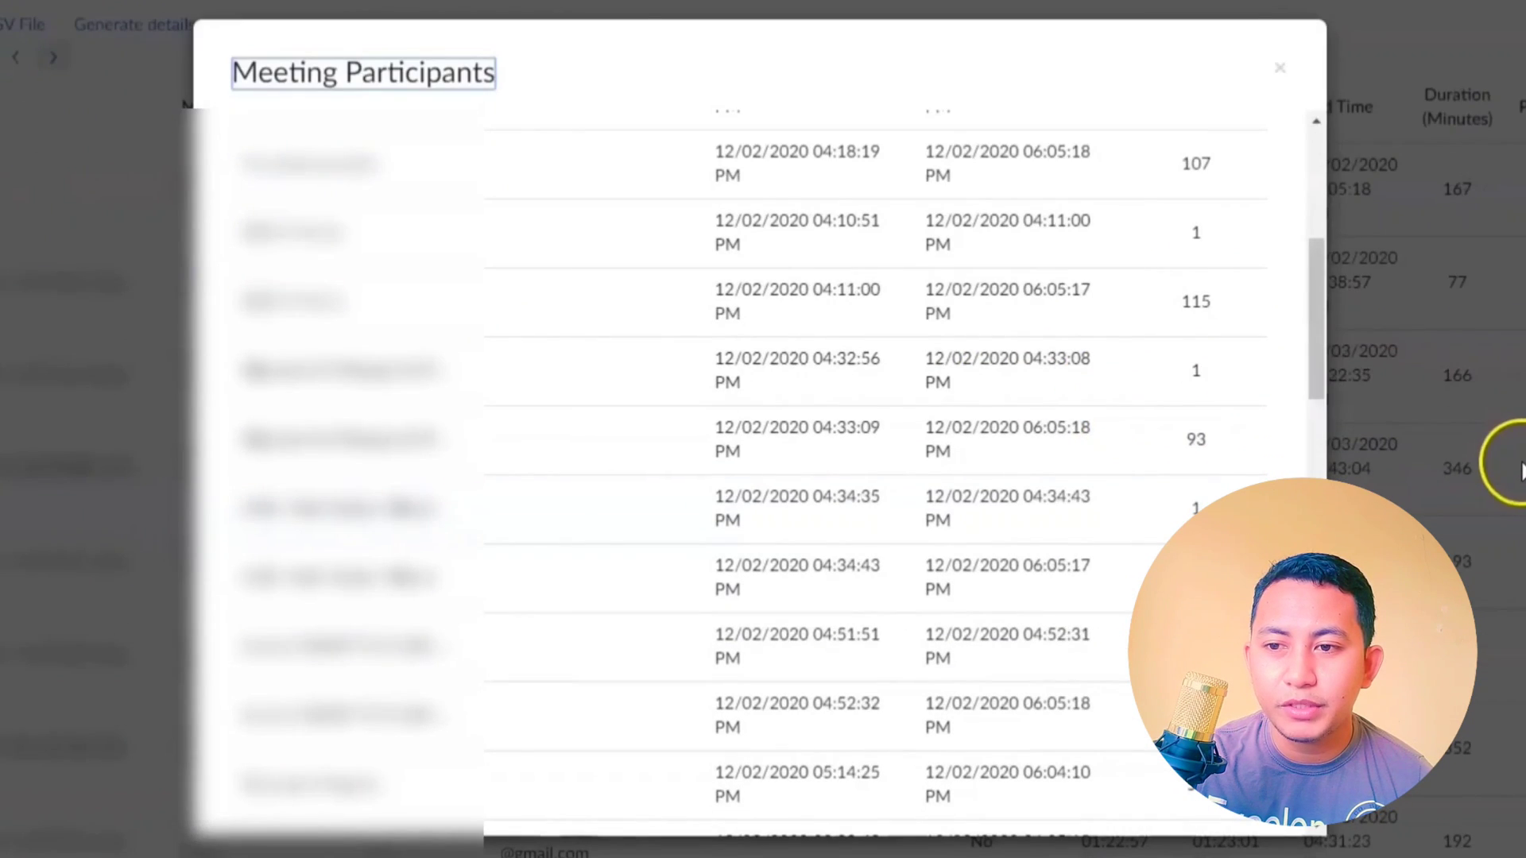
mouse_move(1319, 314)
left_mouse_down()
mouse_move(1239, 271)
mouse_move(1192, 370)
mouse_move(1195, 458)
mouse_move(1193, 313)
left_mouse_up()
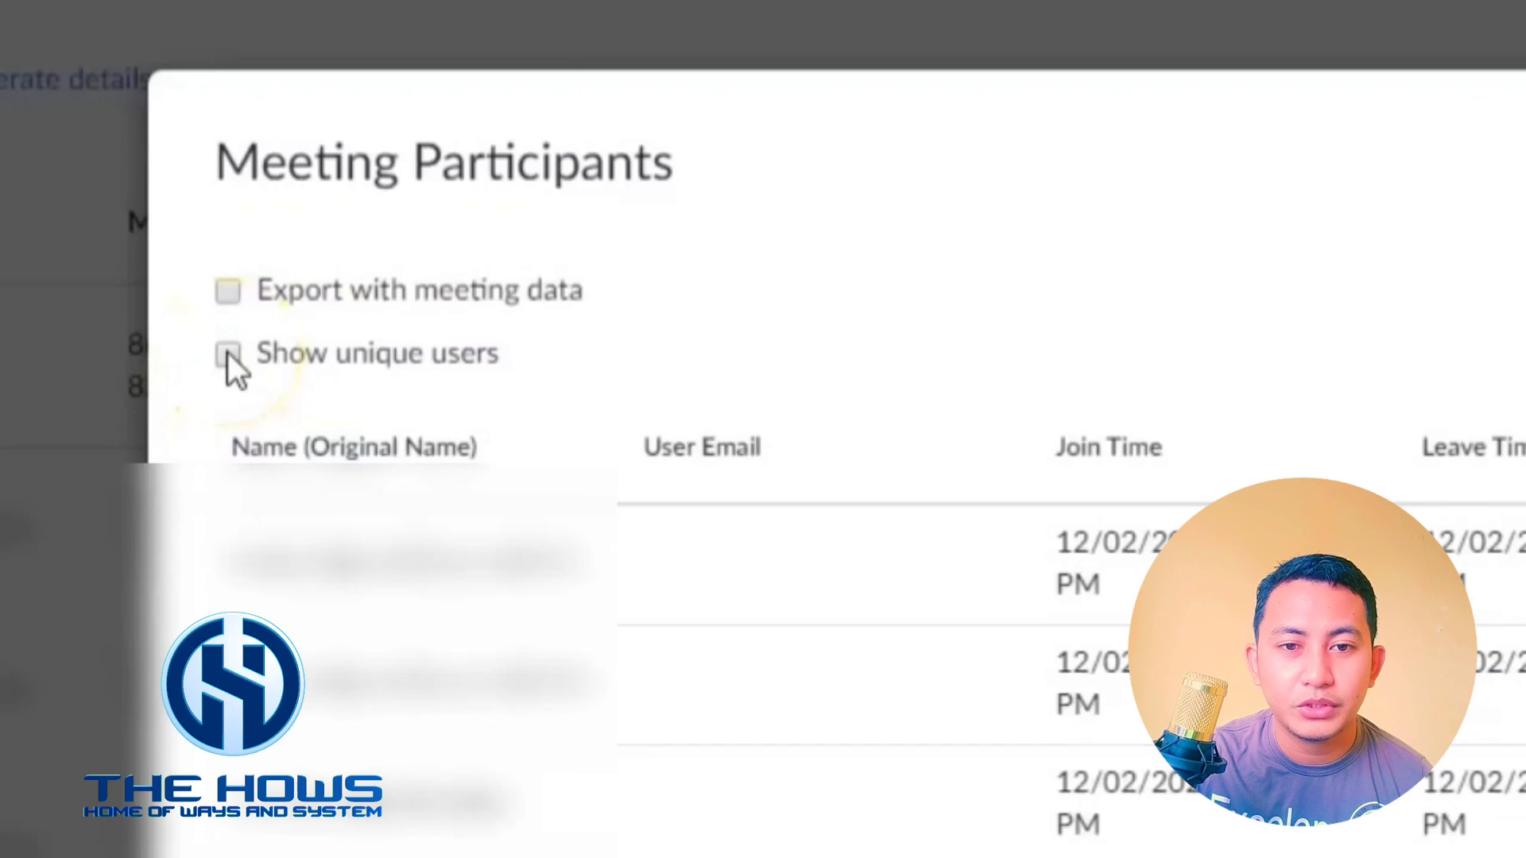
Step: Export participants as CSV with 'Show unique users' and 'Export with meeting data' enabled
left_click(227, 353)
scroll(758, 489, "down", 2)
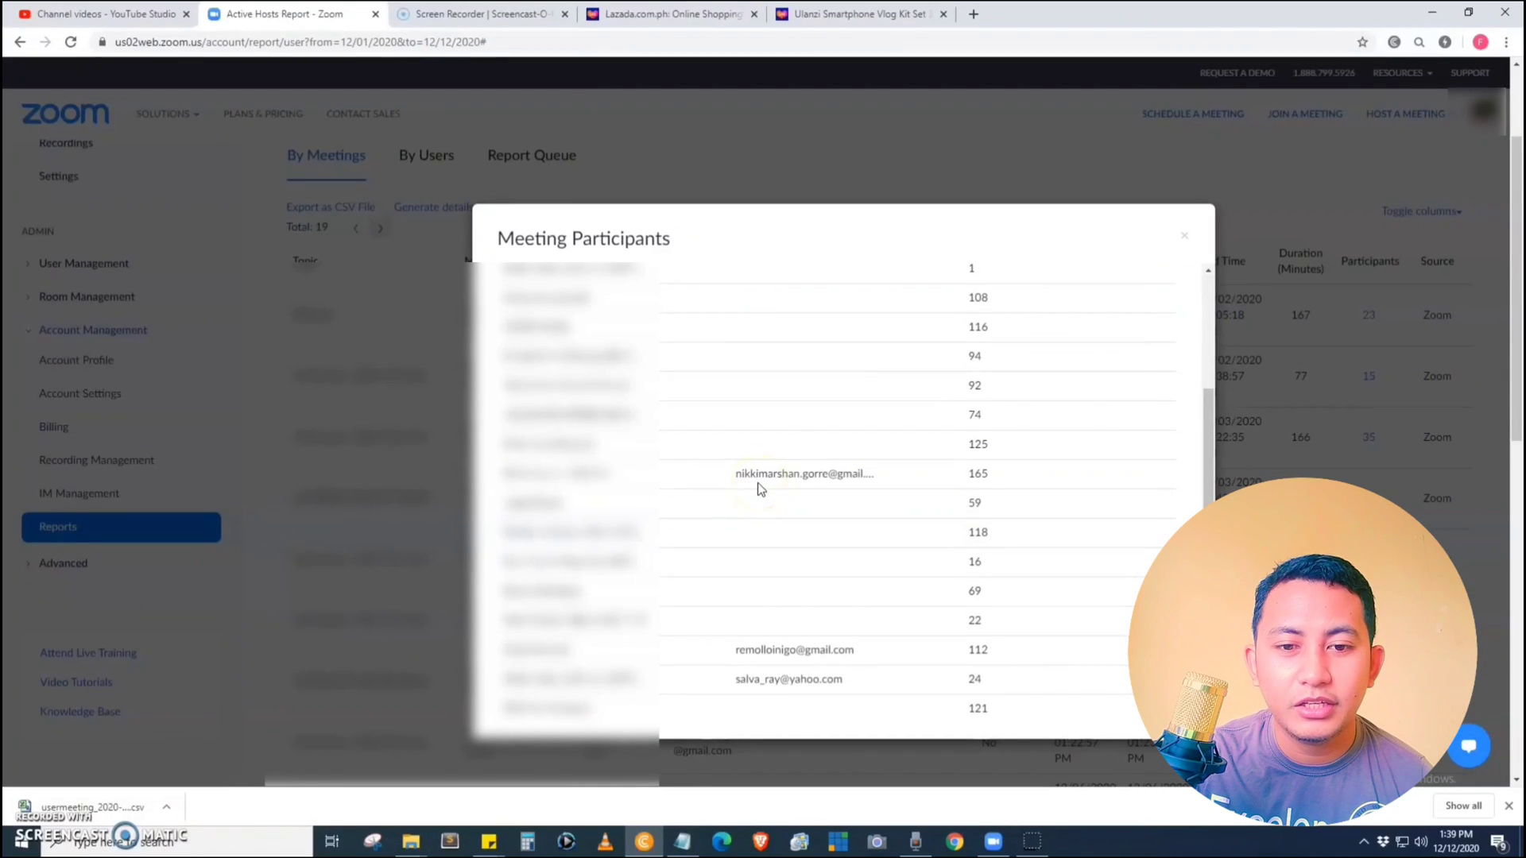
scroll(754, 495, "up", 2)
scroll(754, 498, "down", 3)
scroll(747, 533, "up", 3)
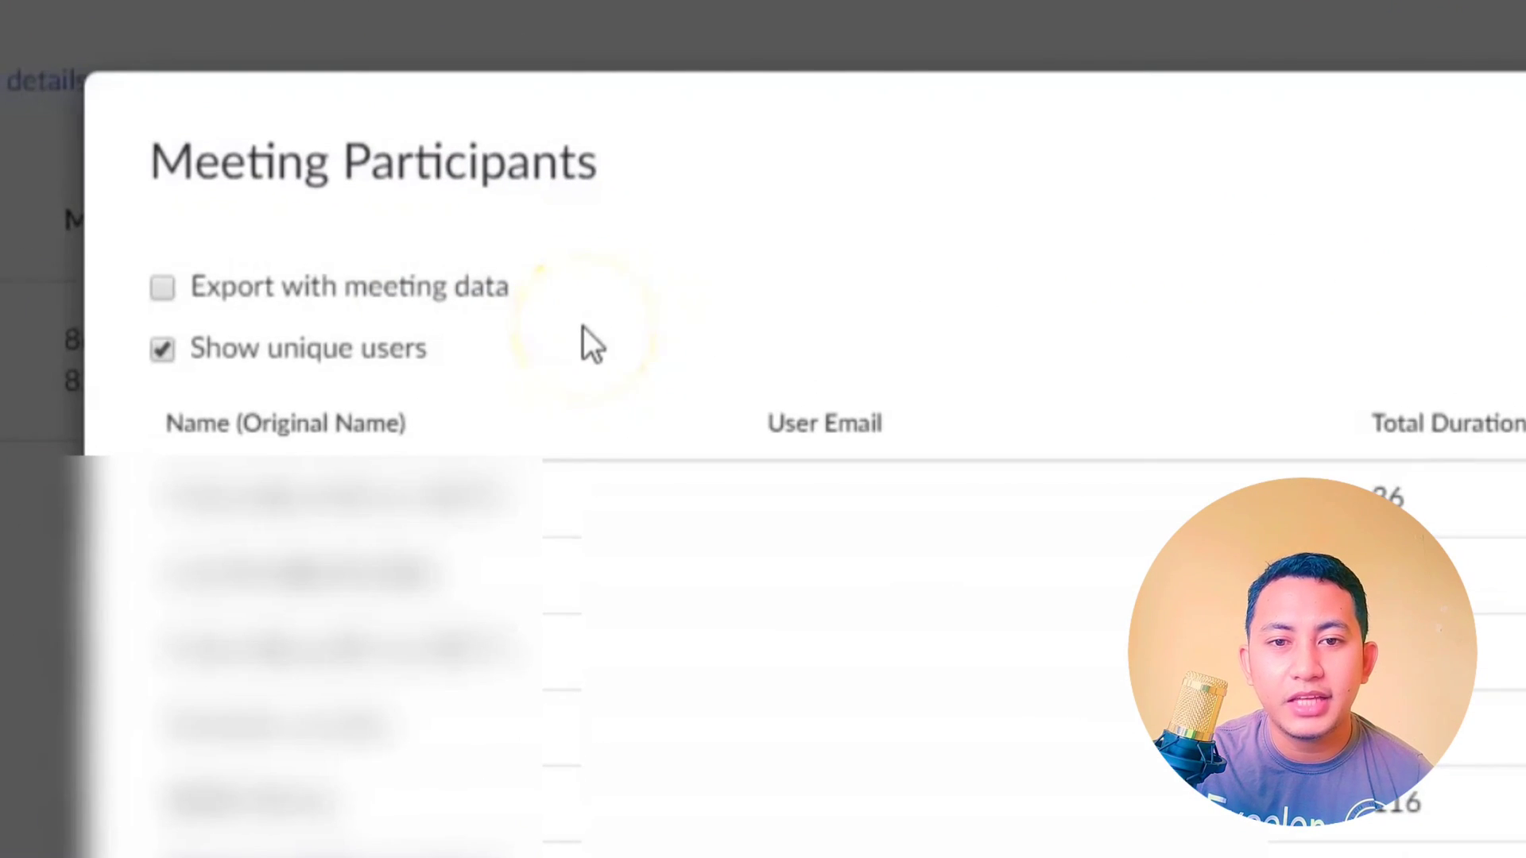
left_click(163, 288)
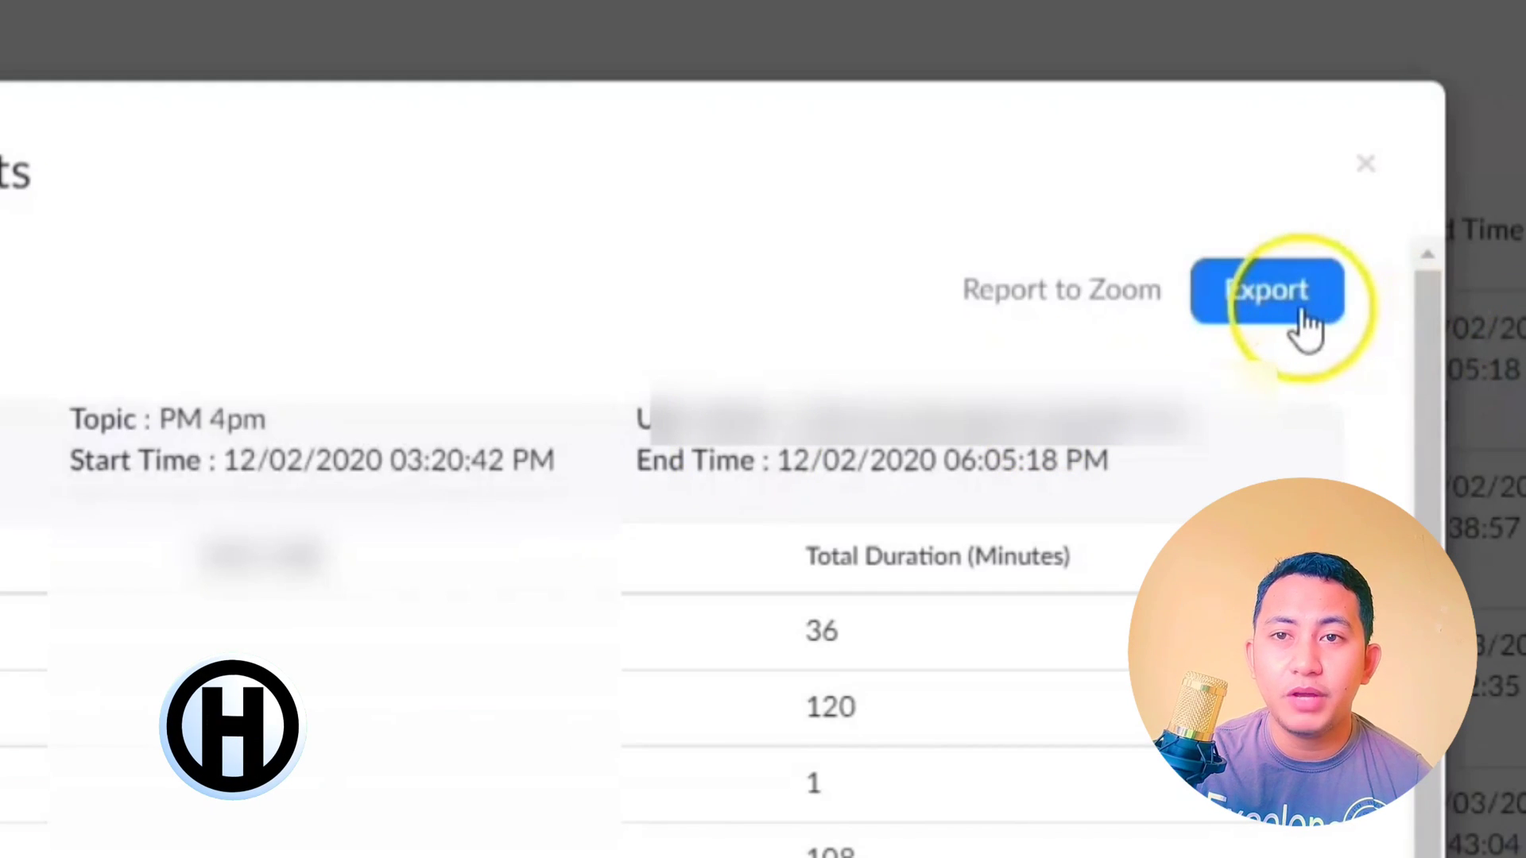
left_click(1267, 304)
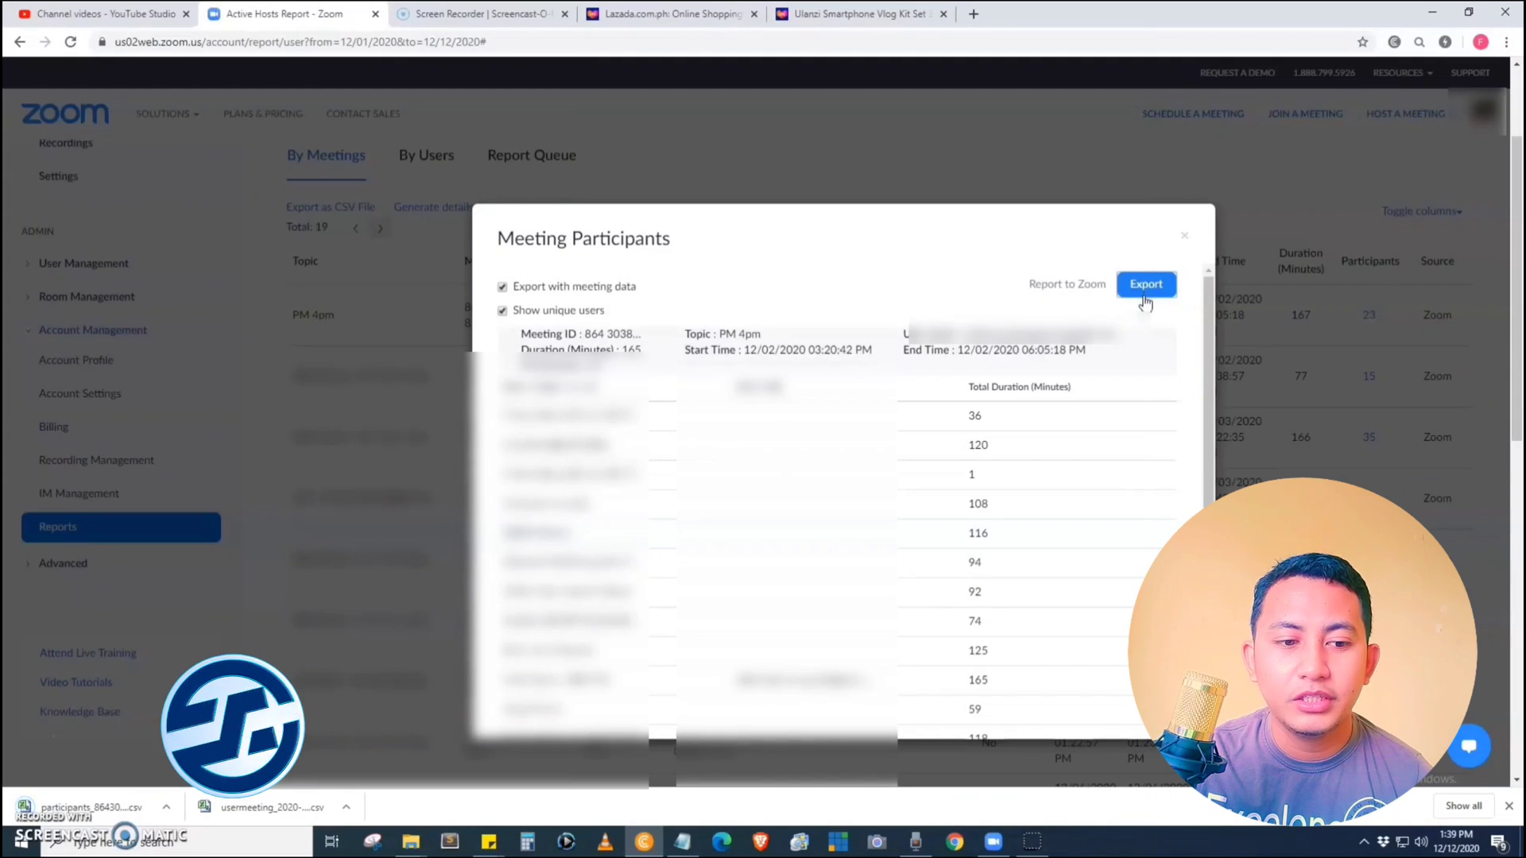
left_click(1155, 302)
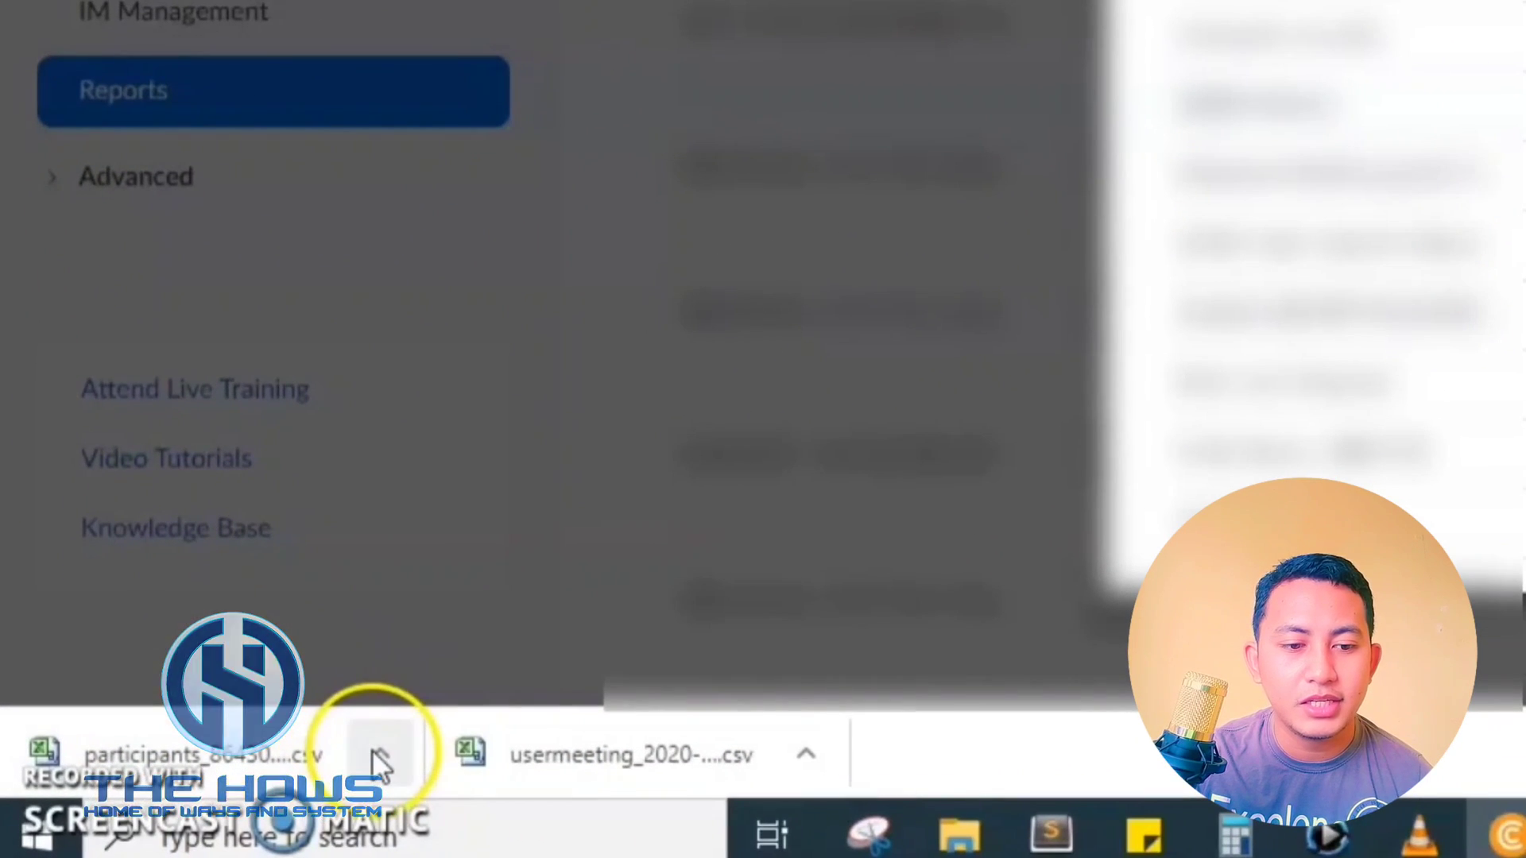
Step: Open the downloaded participants CSV in Excel and dismiss the Office activation notice
left_click(379, 755)
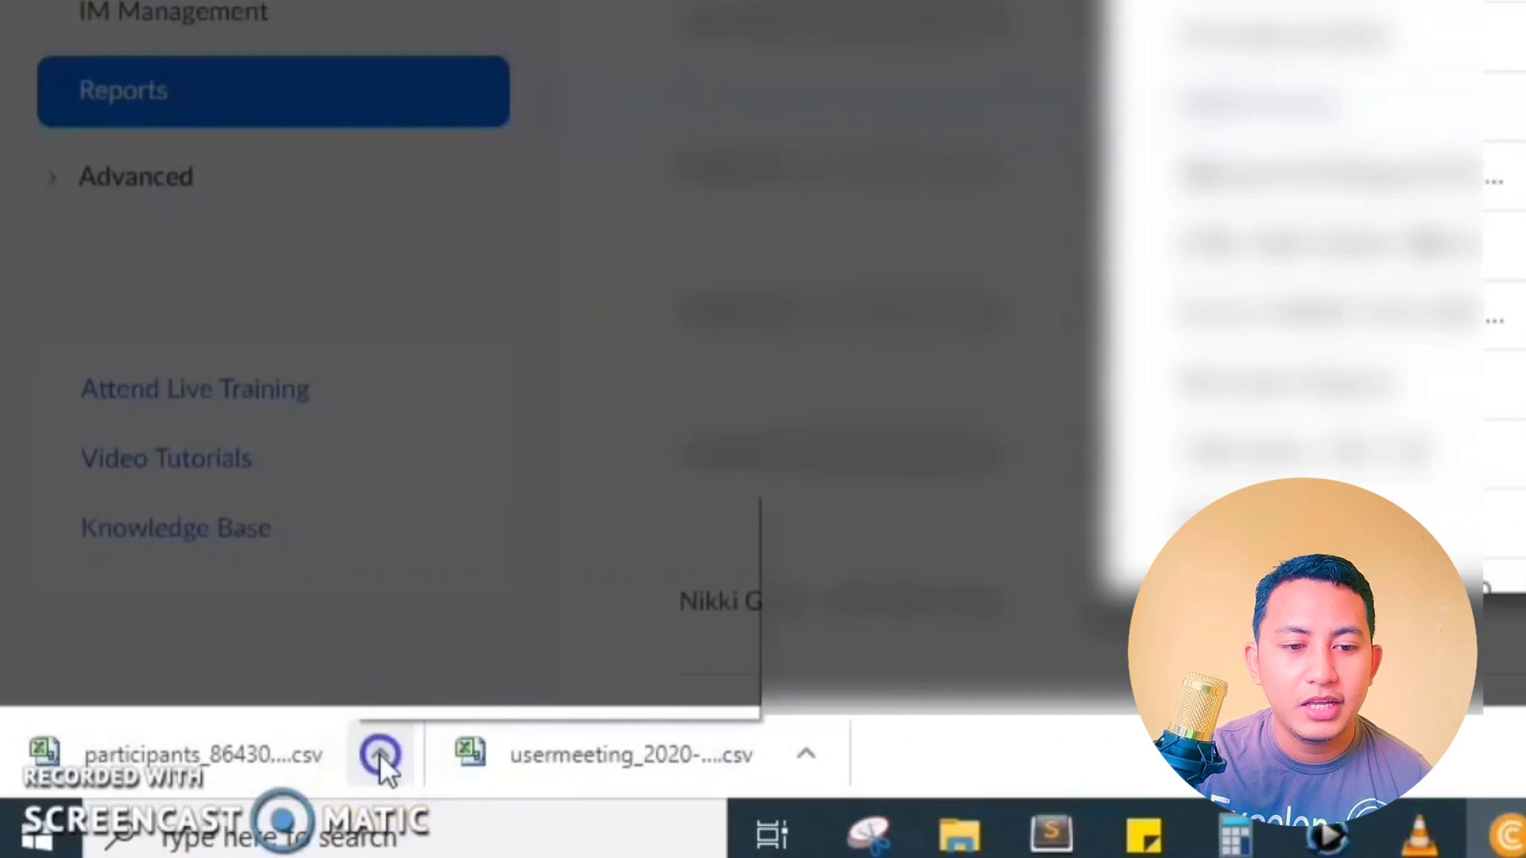
left_click(444, 513)
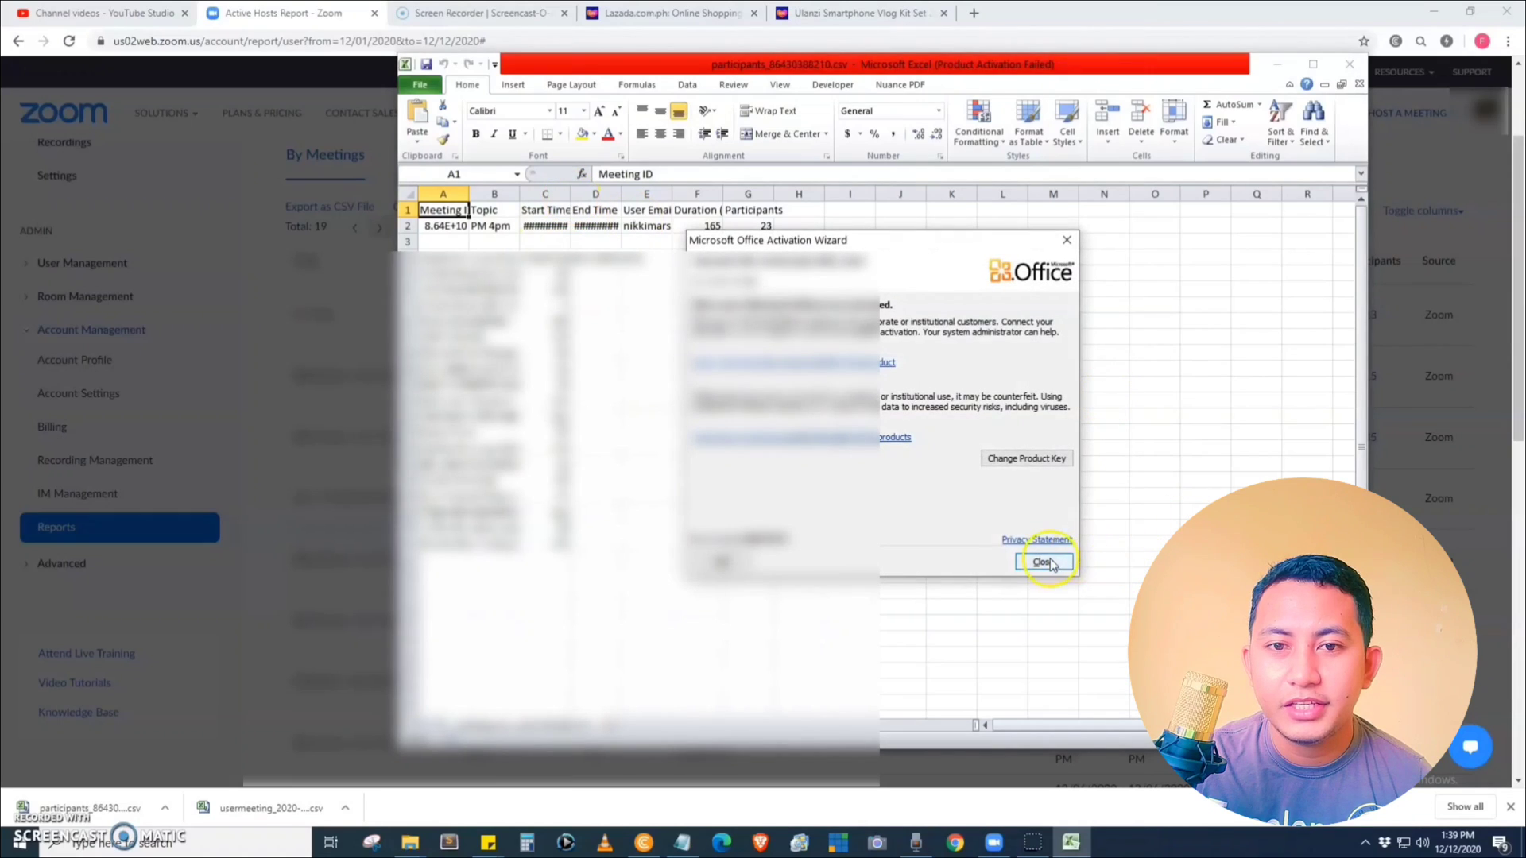
left_click(1045, 563)
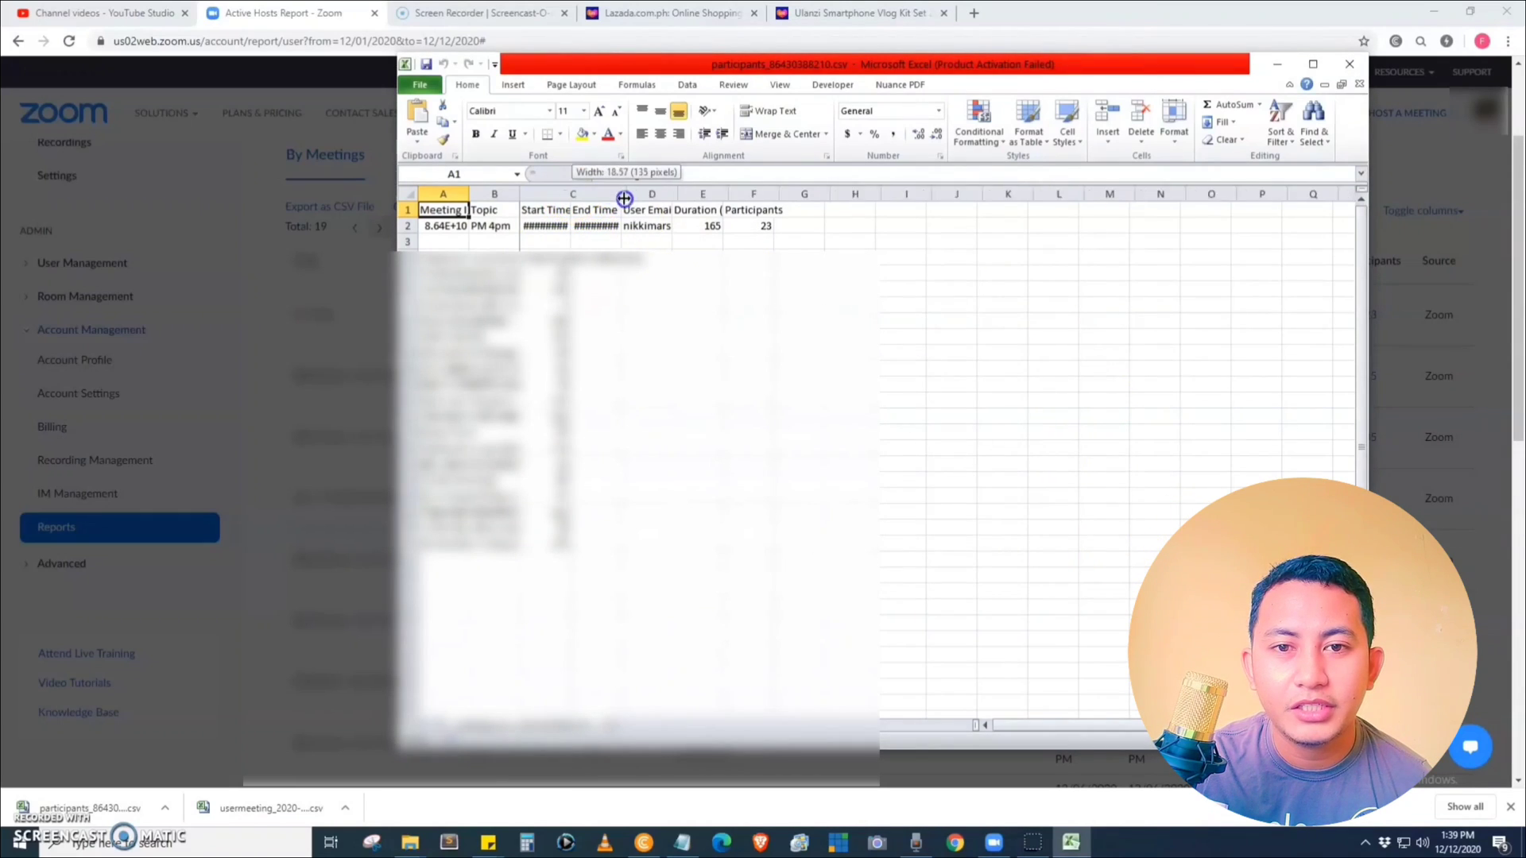
Step: Widen columns A–D to show the full meeting ID, topic, start and end dates
left_click_drag(571, 192, 634, 192)
left_click(669, 290)
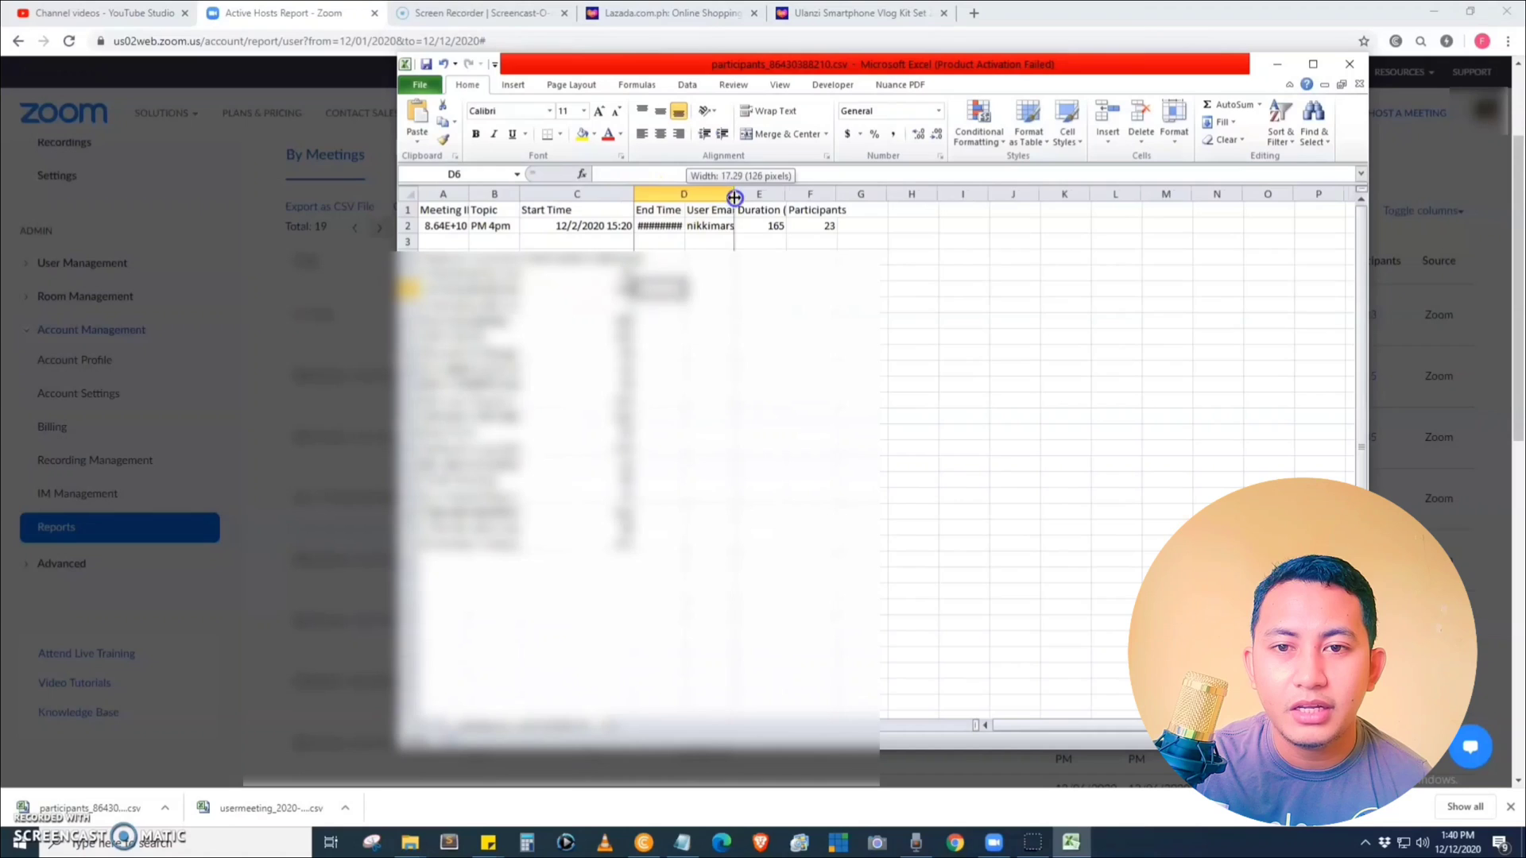
double_click(683, 193)
left_click(815, 335)
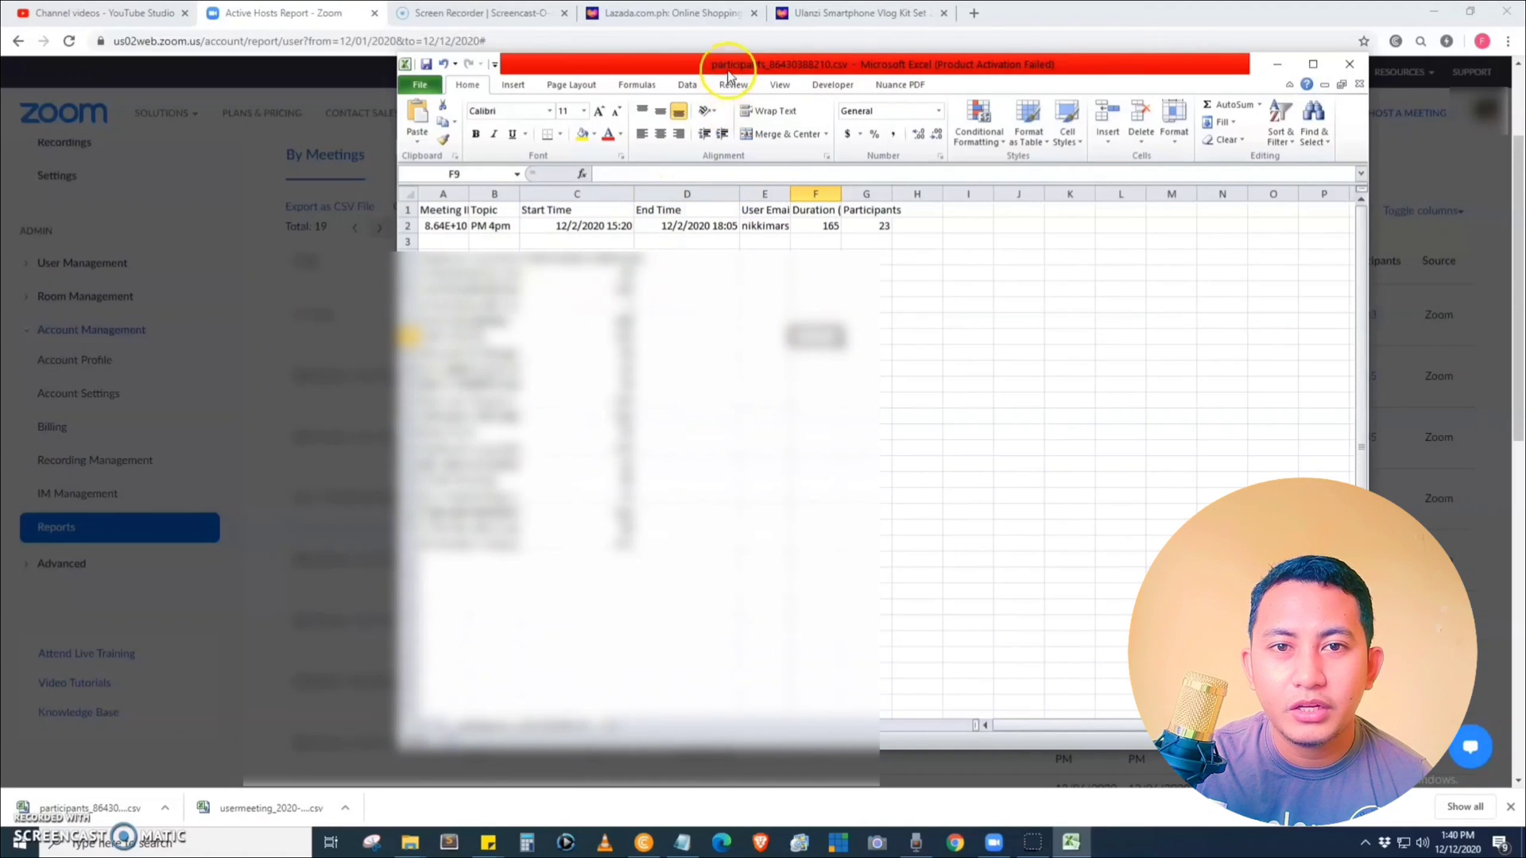
left_click_drag(731, 75, 731, 93)
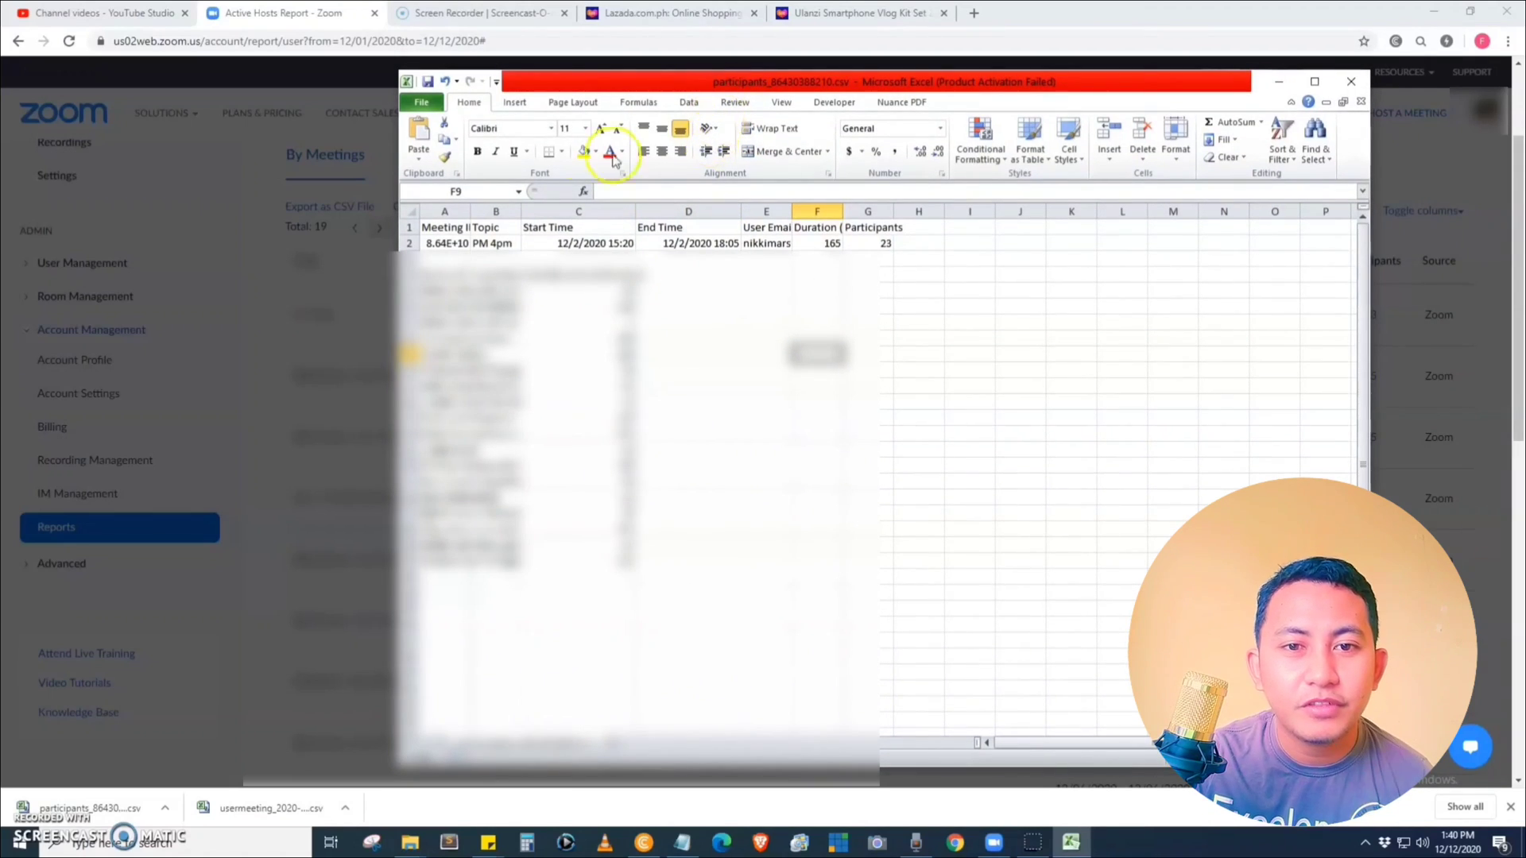
left_click_drag(521, 212, 621, 237)
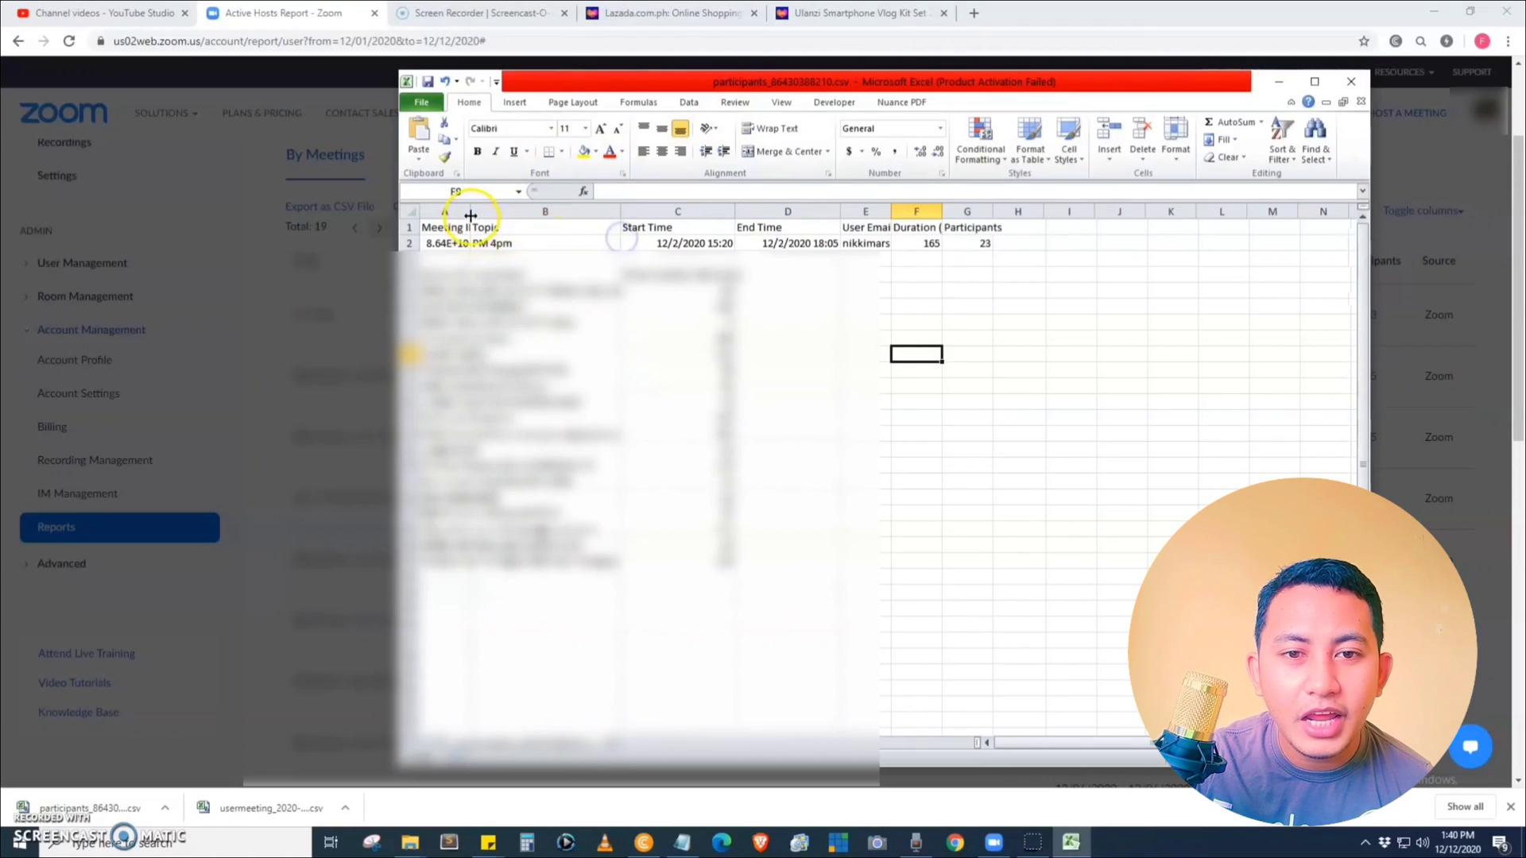
left_click_drag(469, 214, 714, 226)
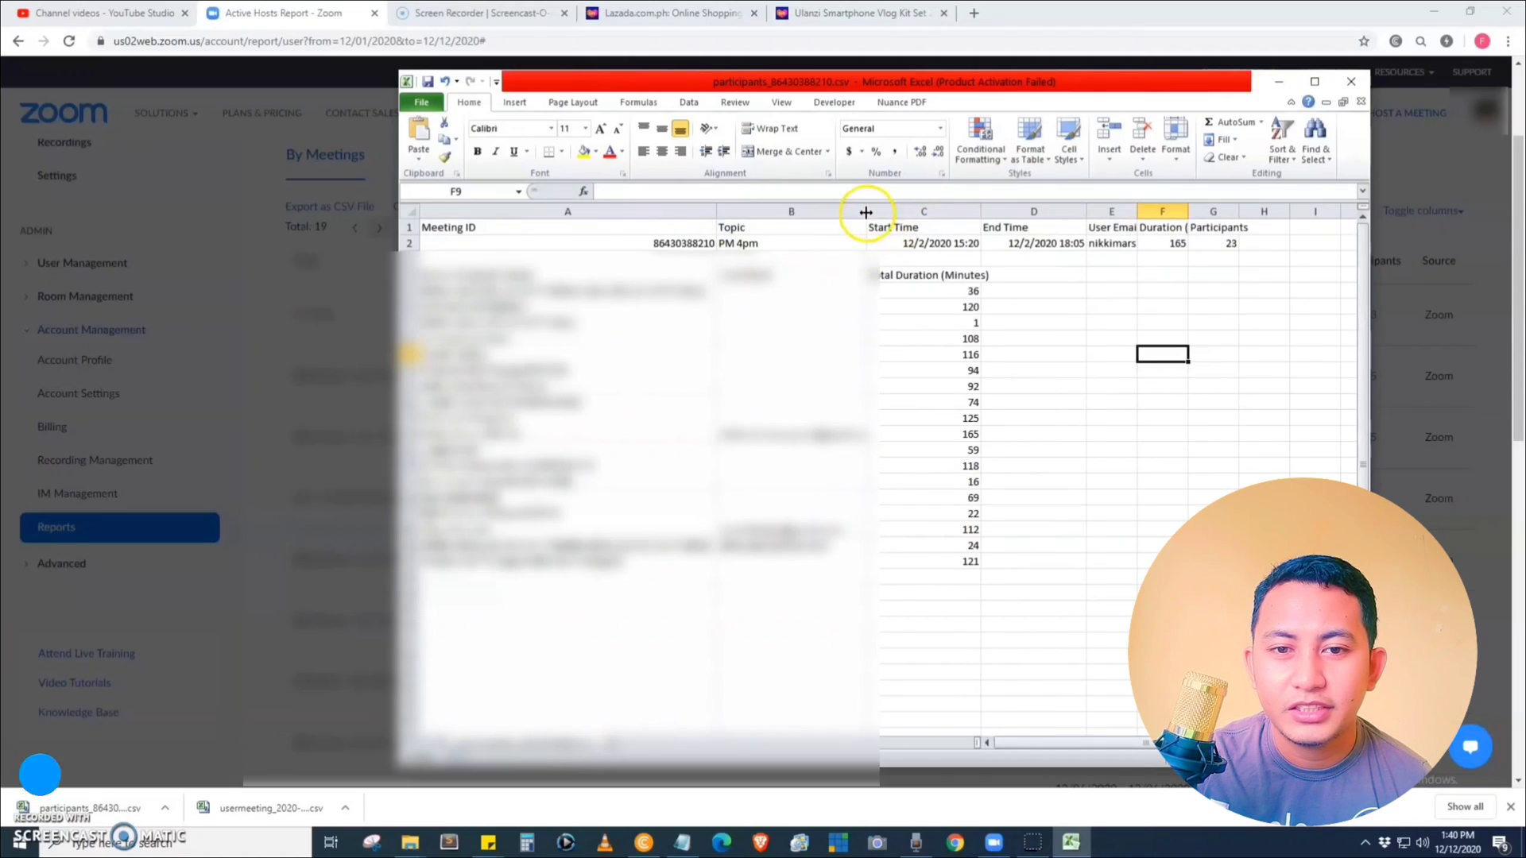
left_click_drag(878, 215, 892, 224)
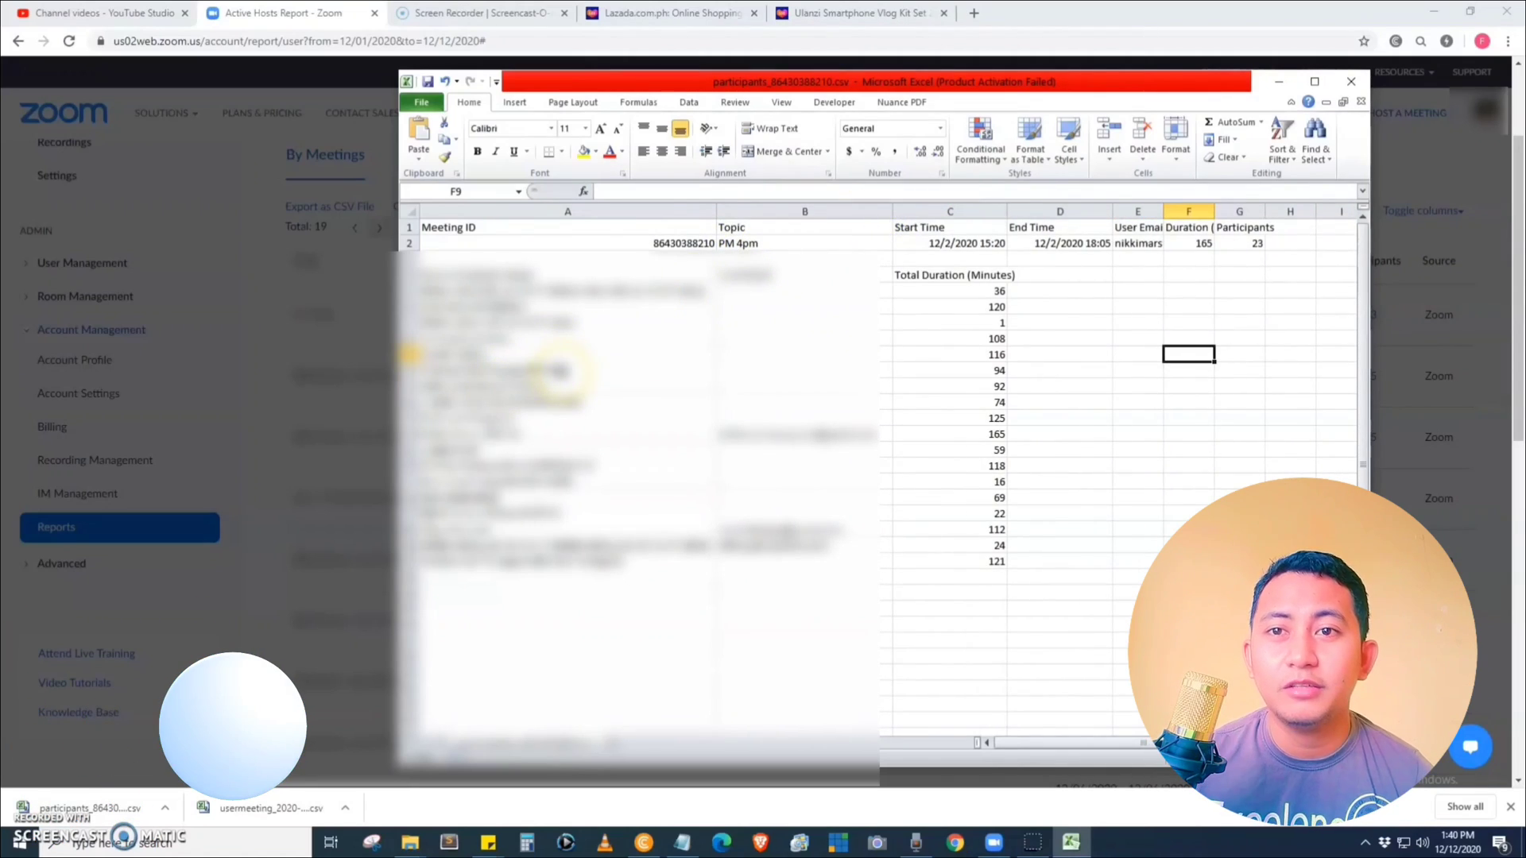